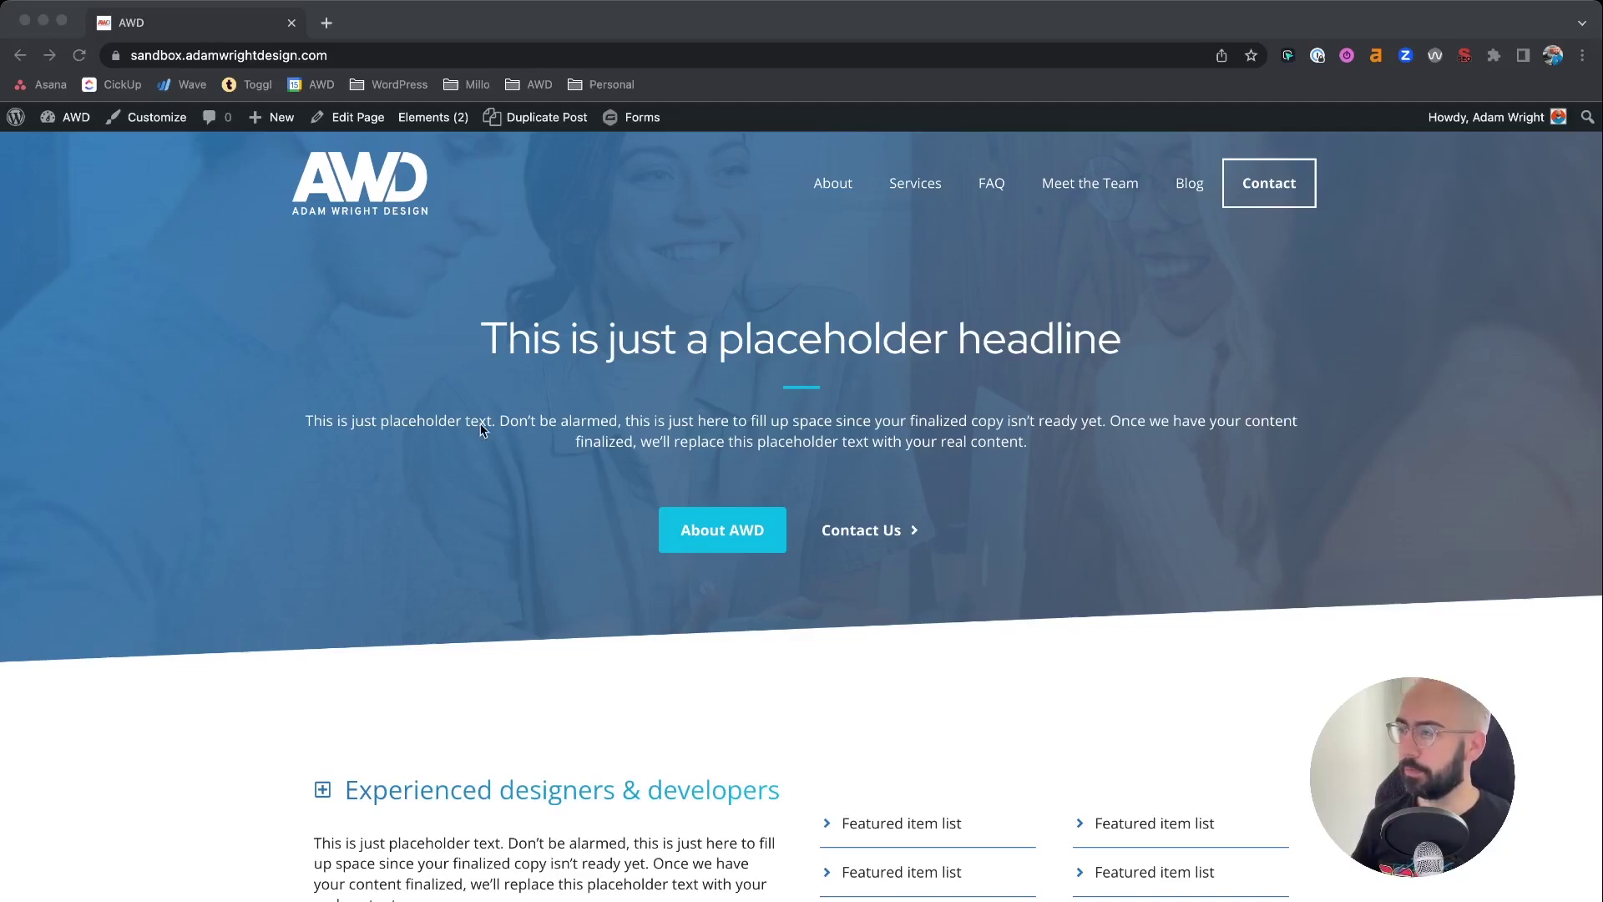
# Step: Scroll the Home page down to the Contact Us Today form with its name, phone, email and message fields
pyautogui.scroll(-15, 482, 430)
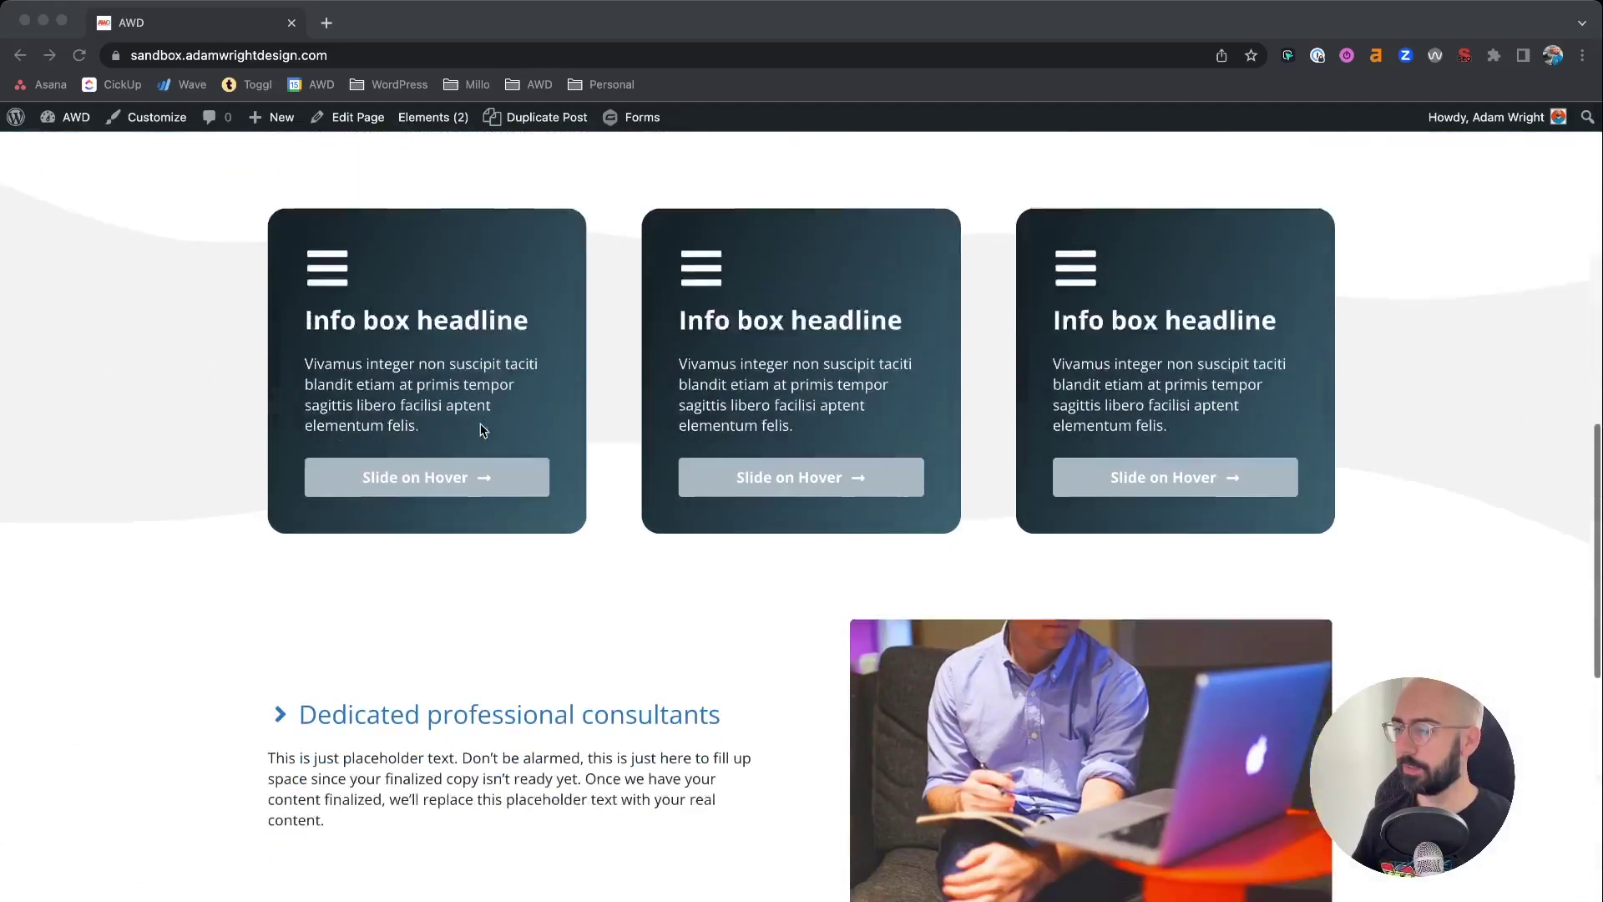
pyautogui.scroll(-18, 482, 430)
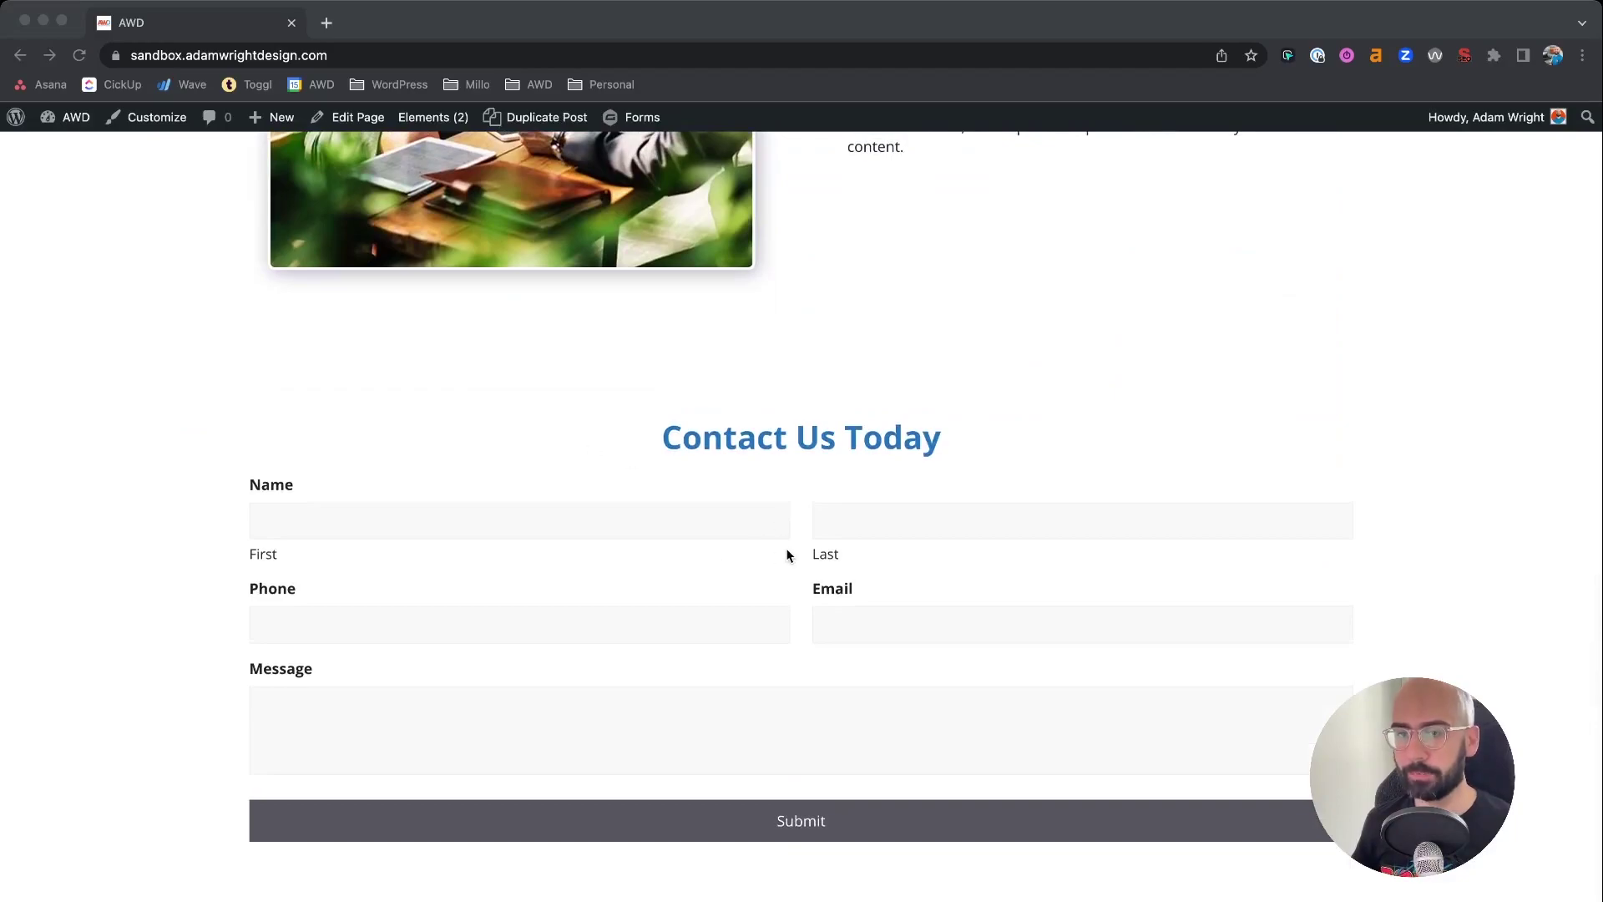
pyautogui.scroll(20, 787, 555)
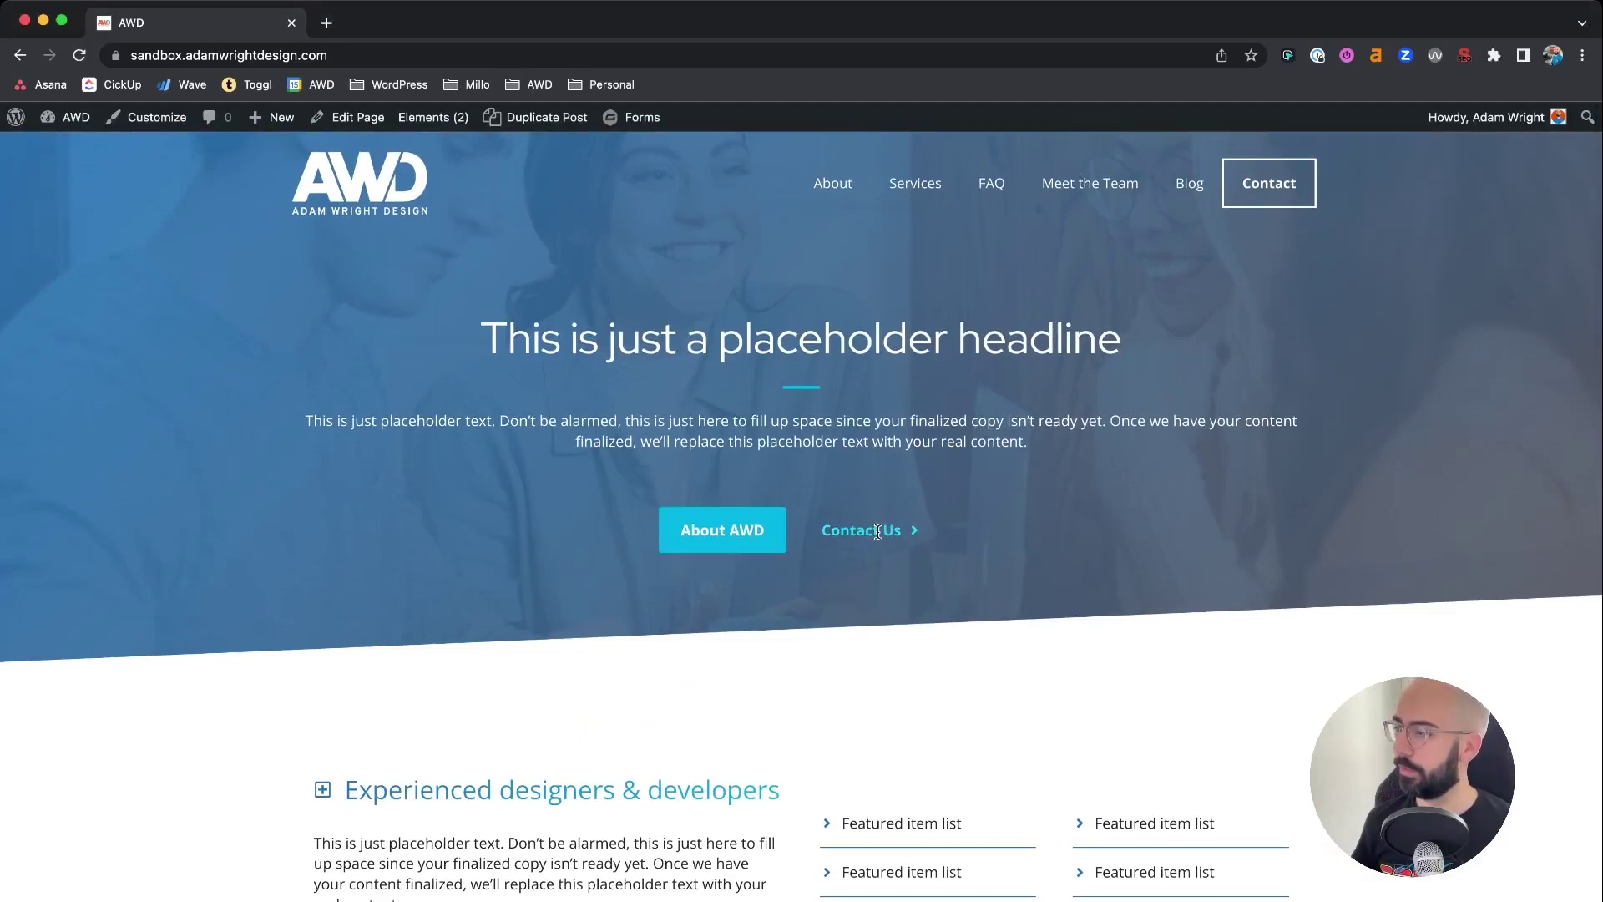
pyautogui.click(877, 532)
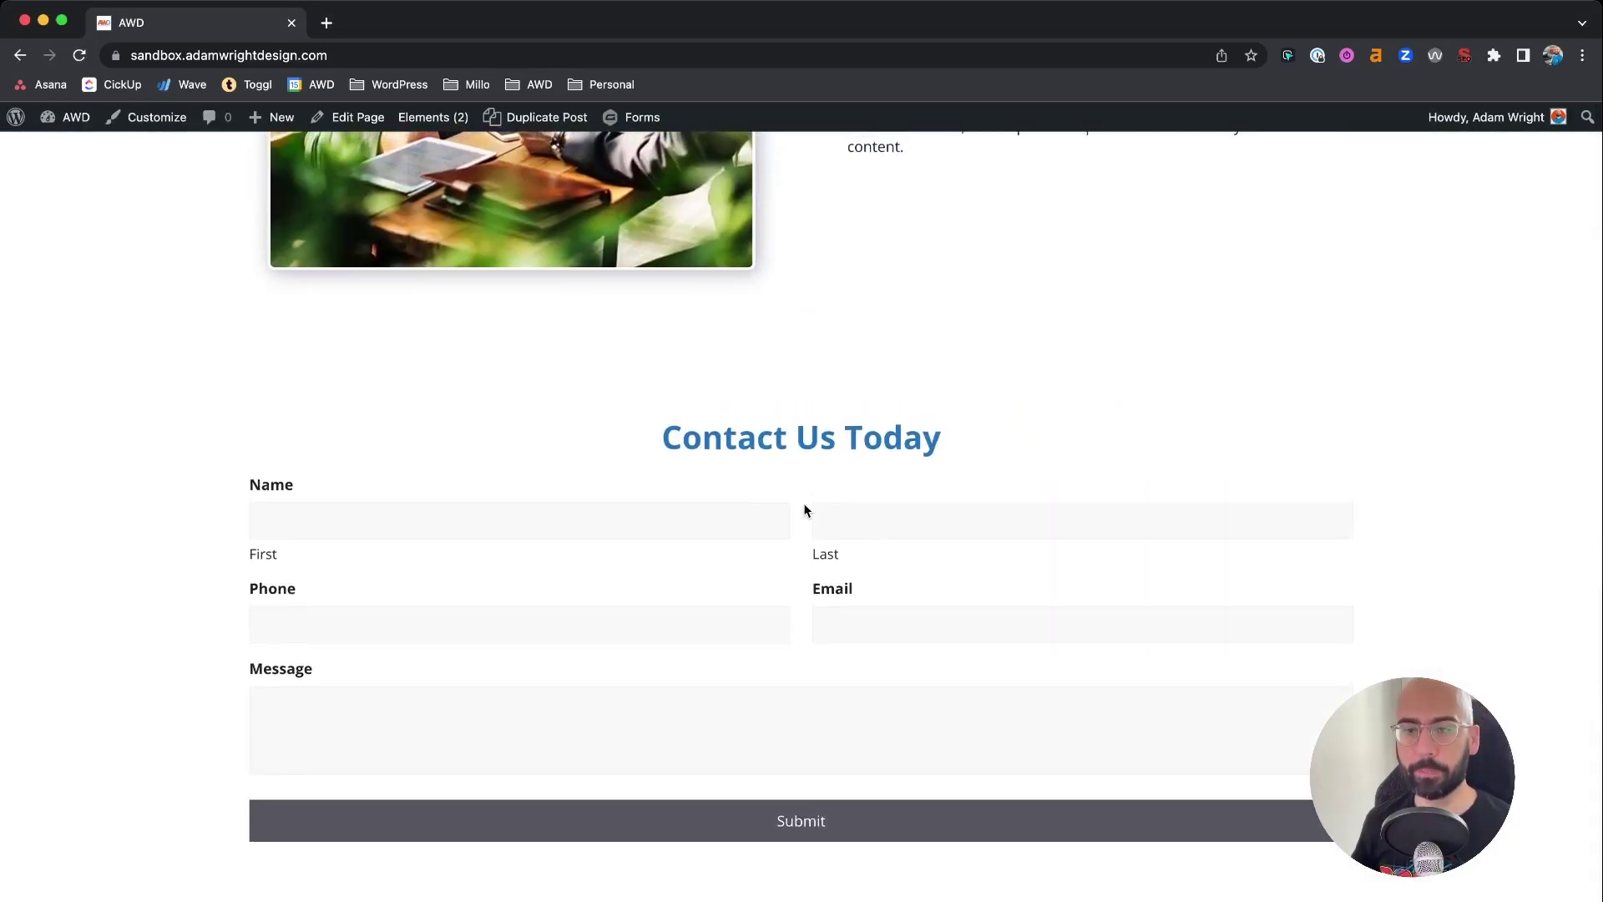
pyautogui.scroll(20, 805, 510)
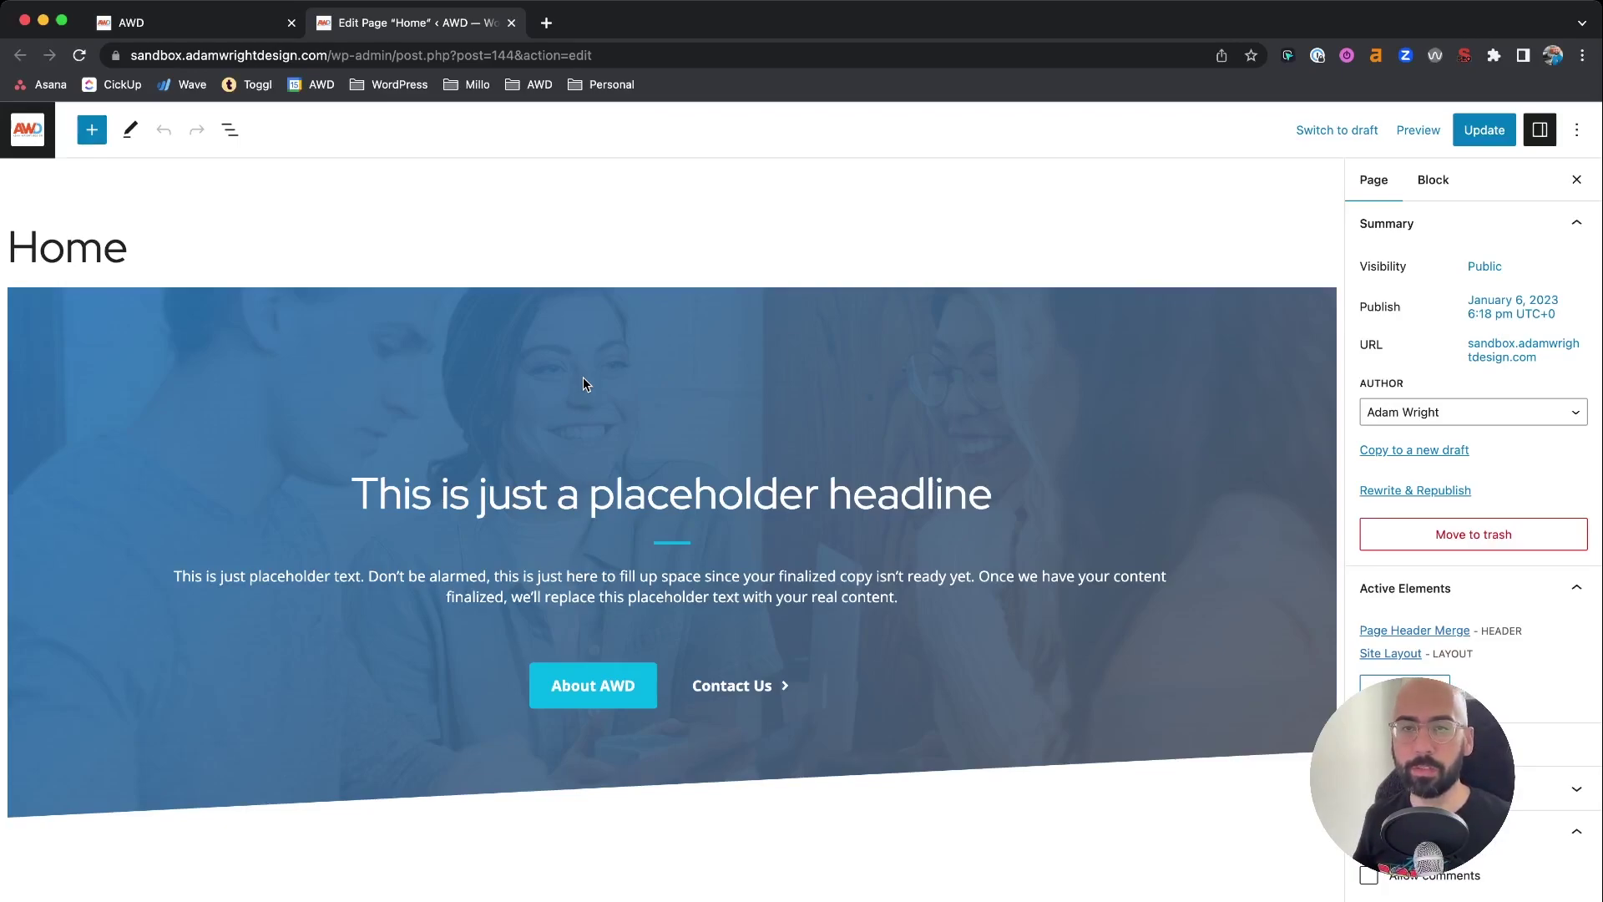
pyautogui.scroll(-15, 583, 378)
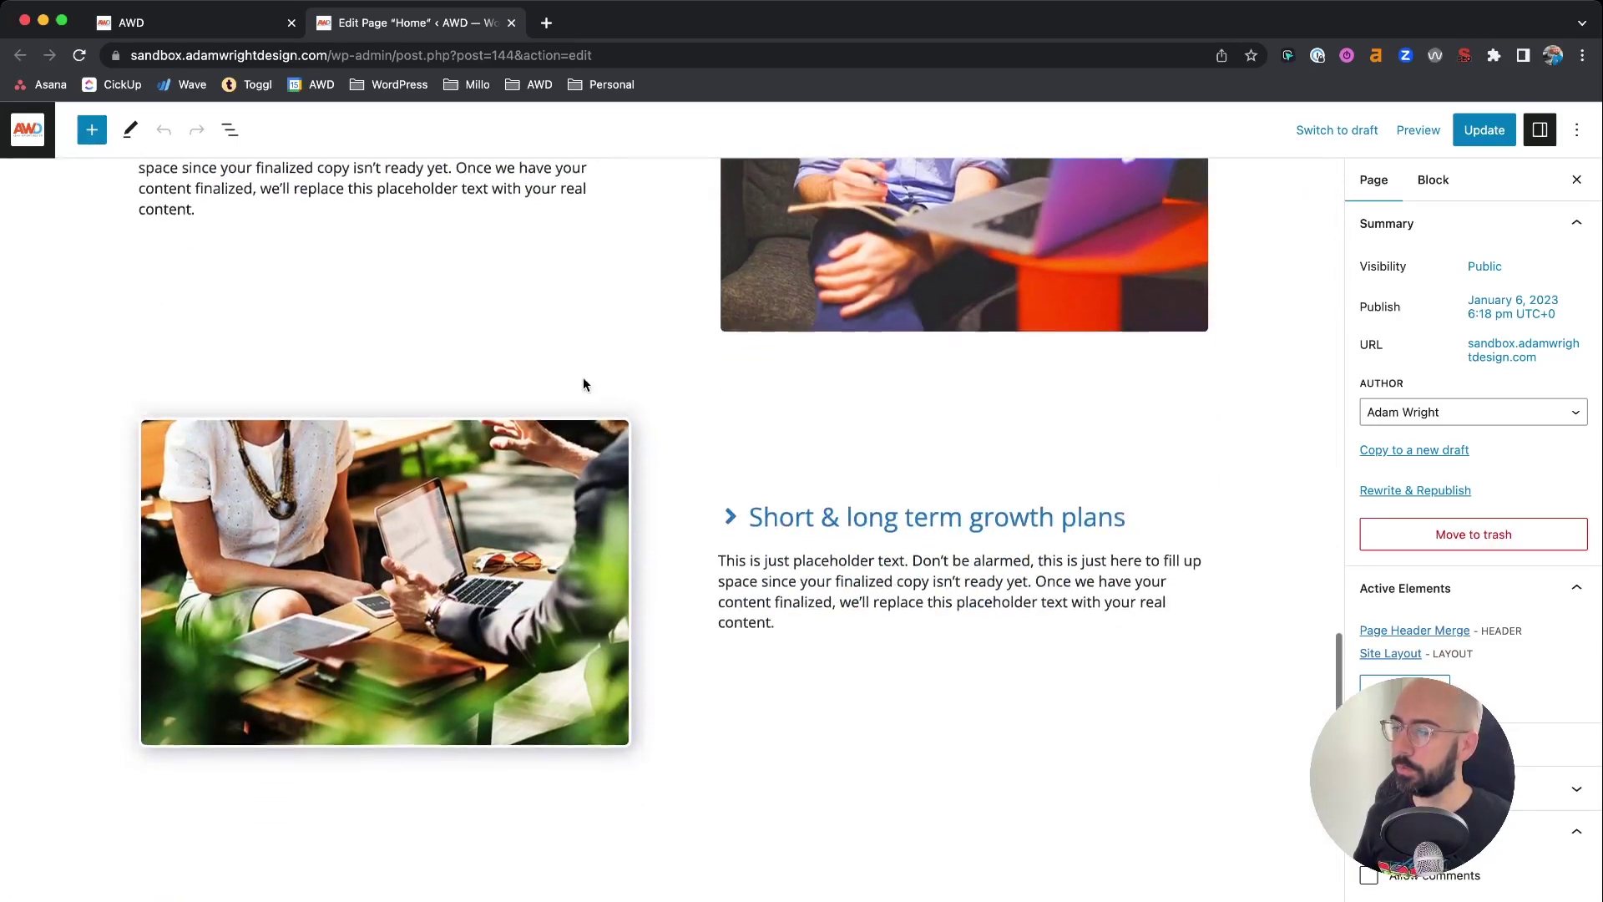
pyautogui.scroll(-7, 583, 379)
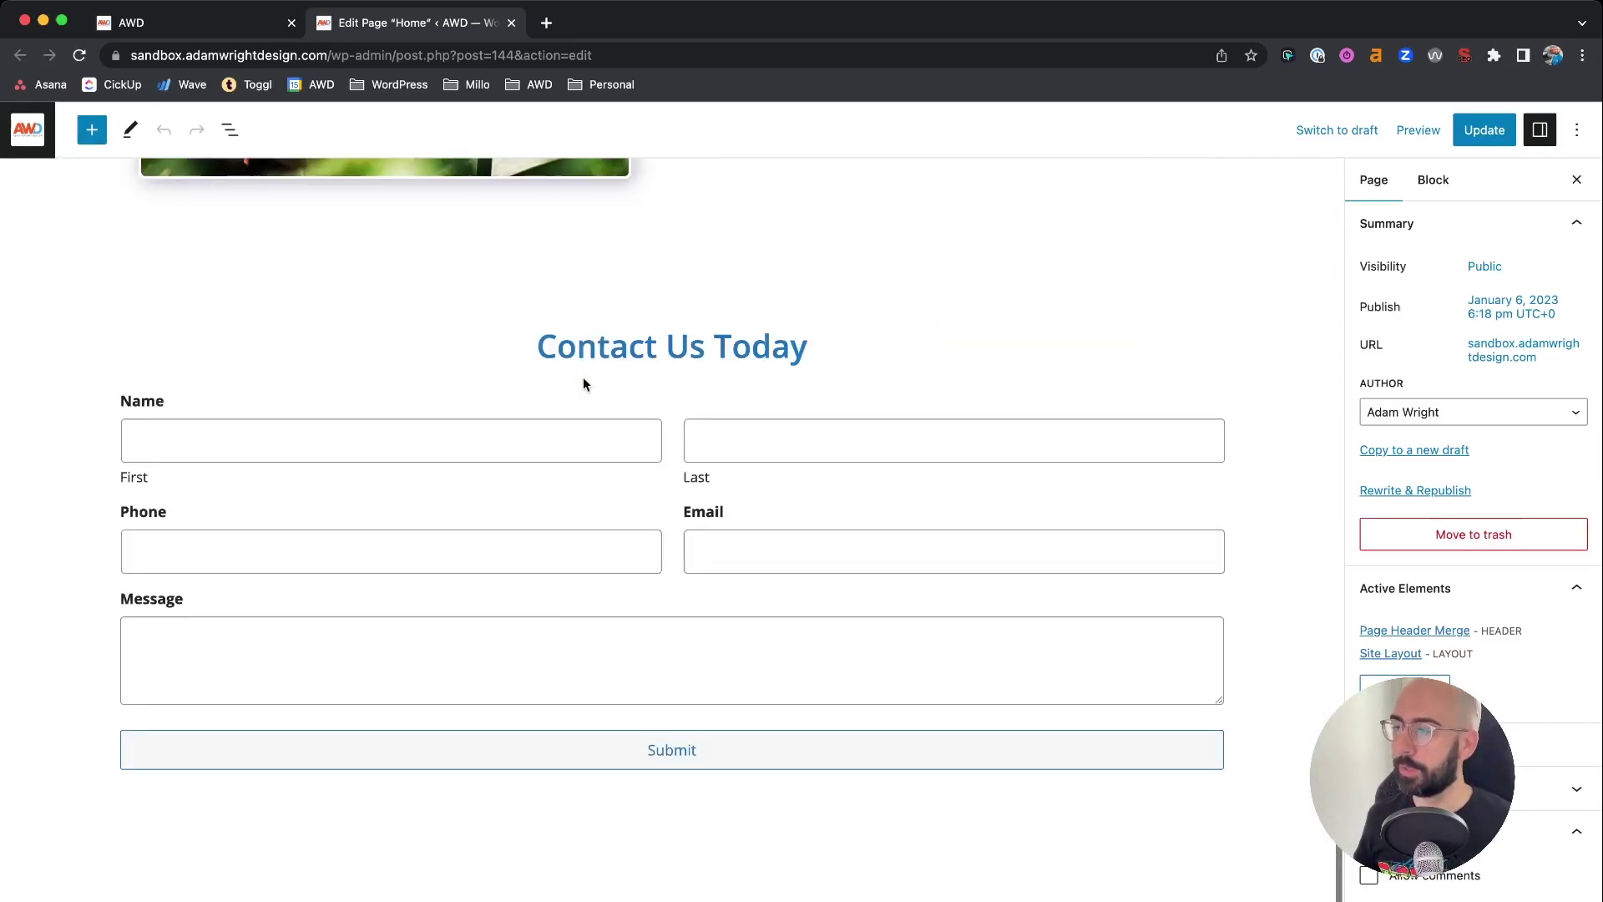
# Step: Select the outer container around the Contact Us Today form and set its HTML Anchor to 'contact'
pyautogui.click(187, 309)
pyautogui.click(133, 368)
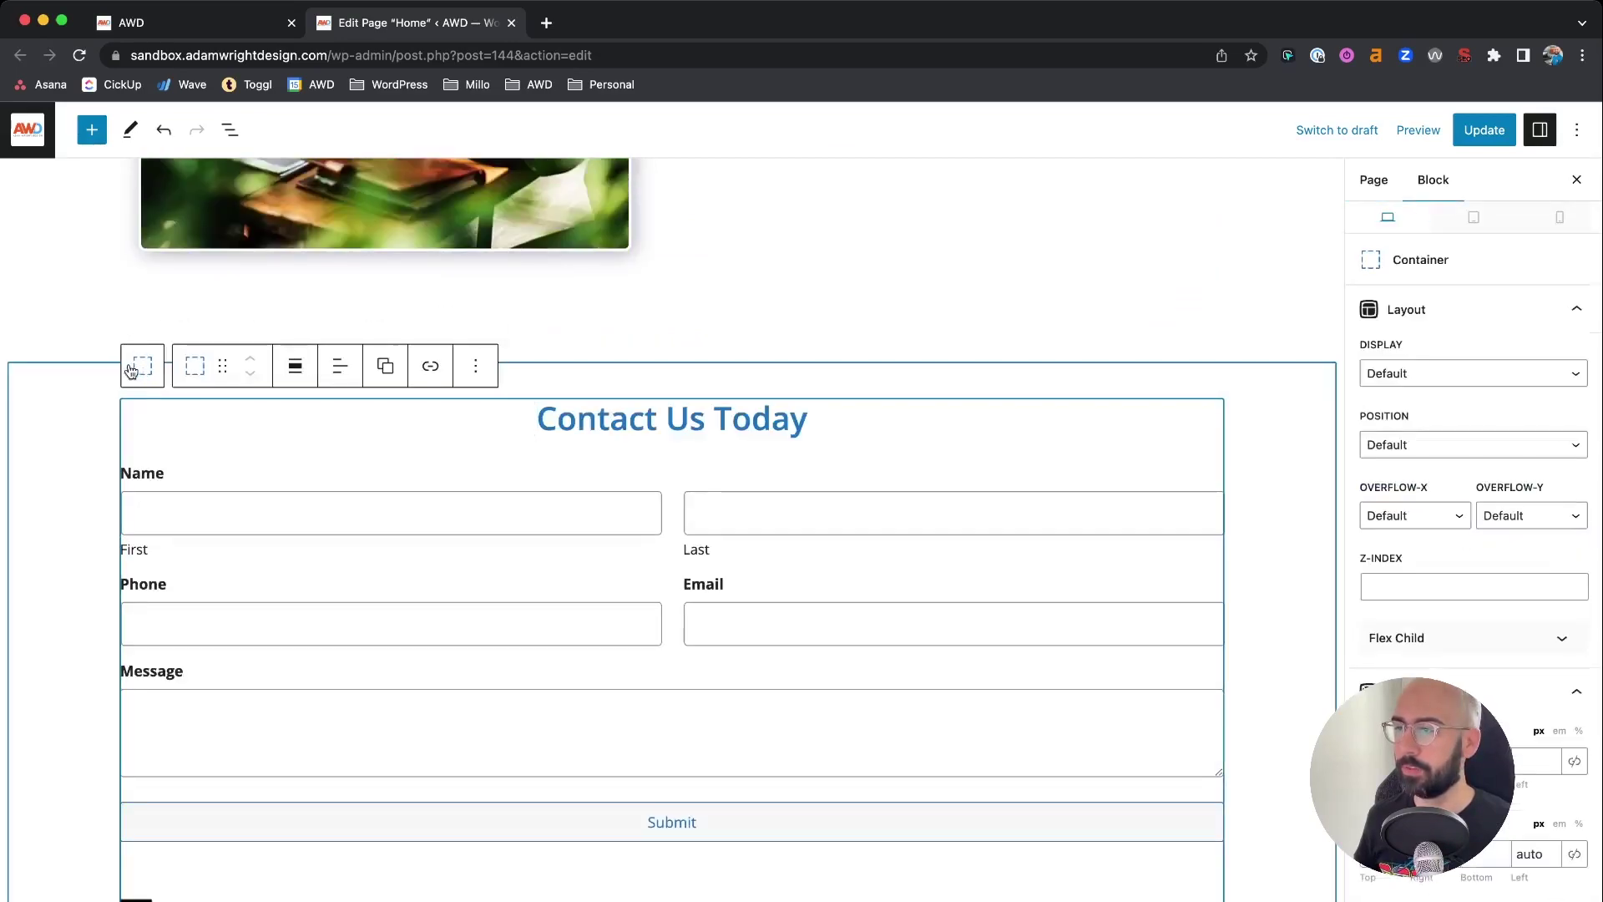
pyautogui.click(131, 370)
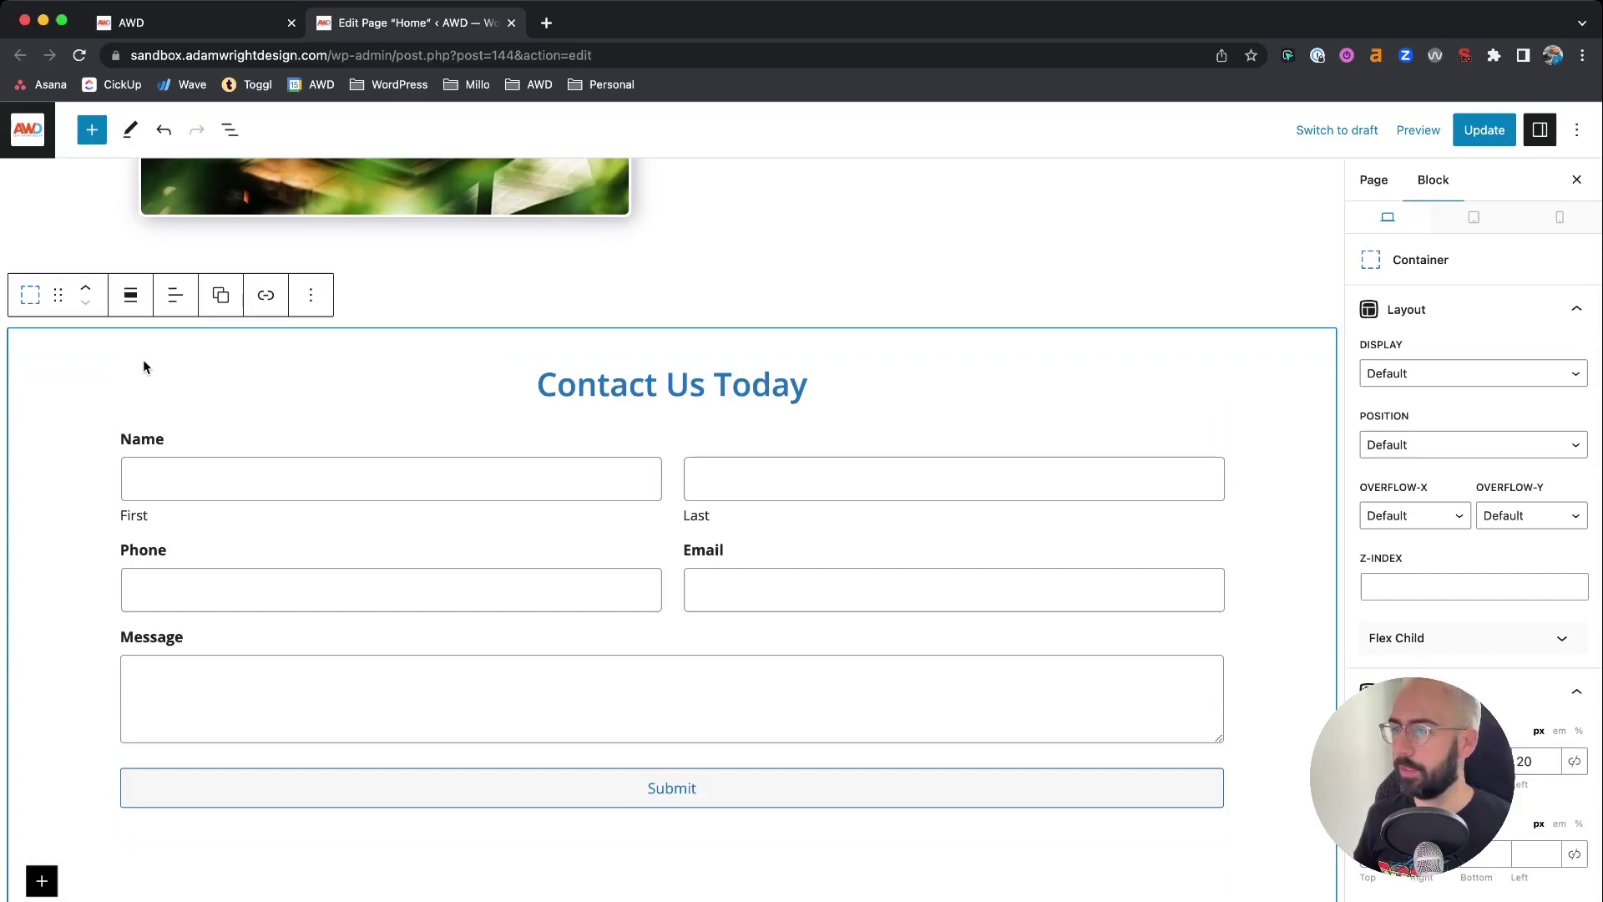
pyautogui.scroll(-3, 1474, 417)
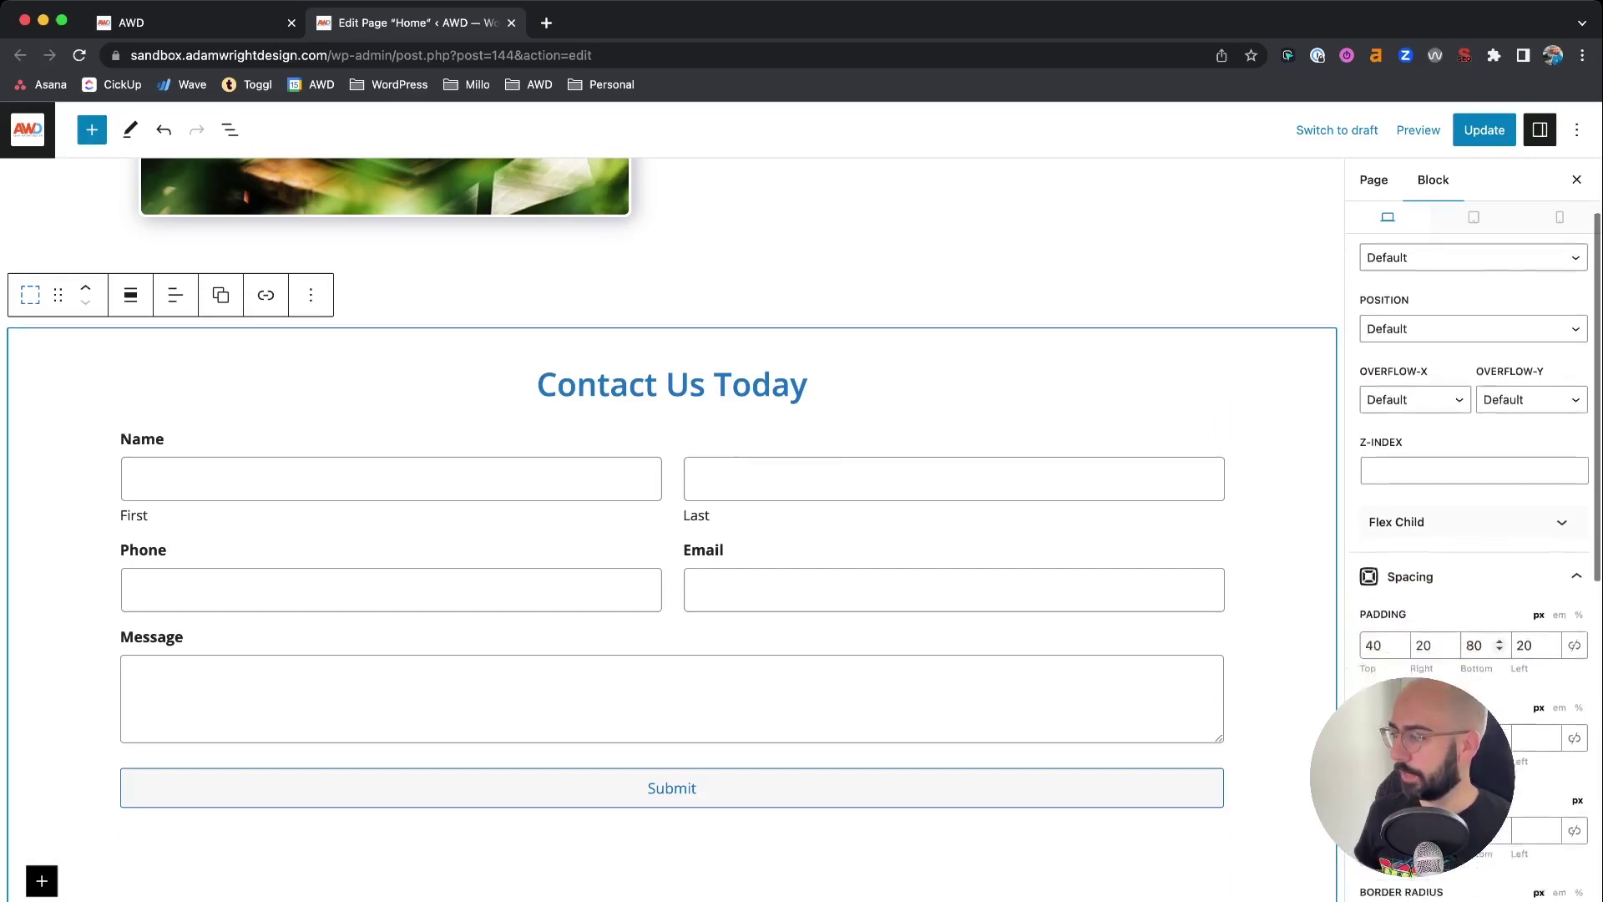
pyautogui.scroll(-10, 1474, 501)
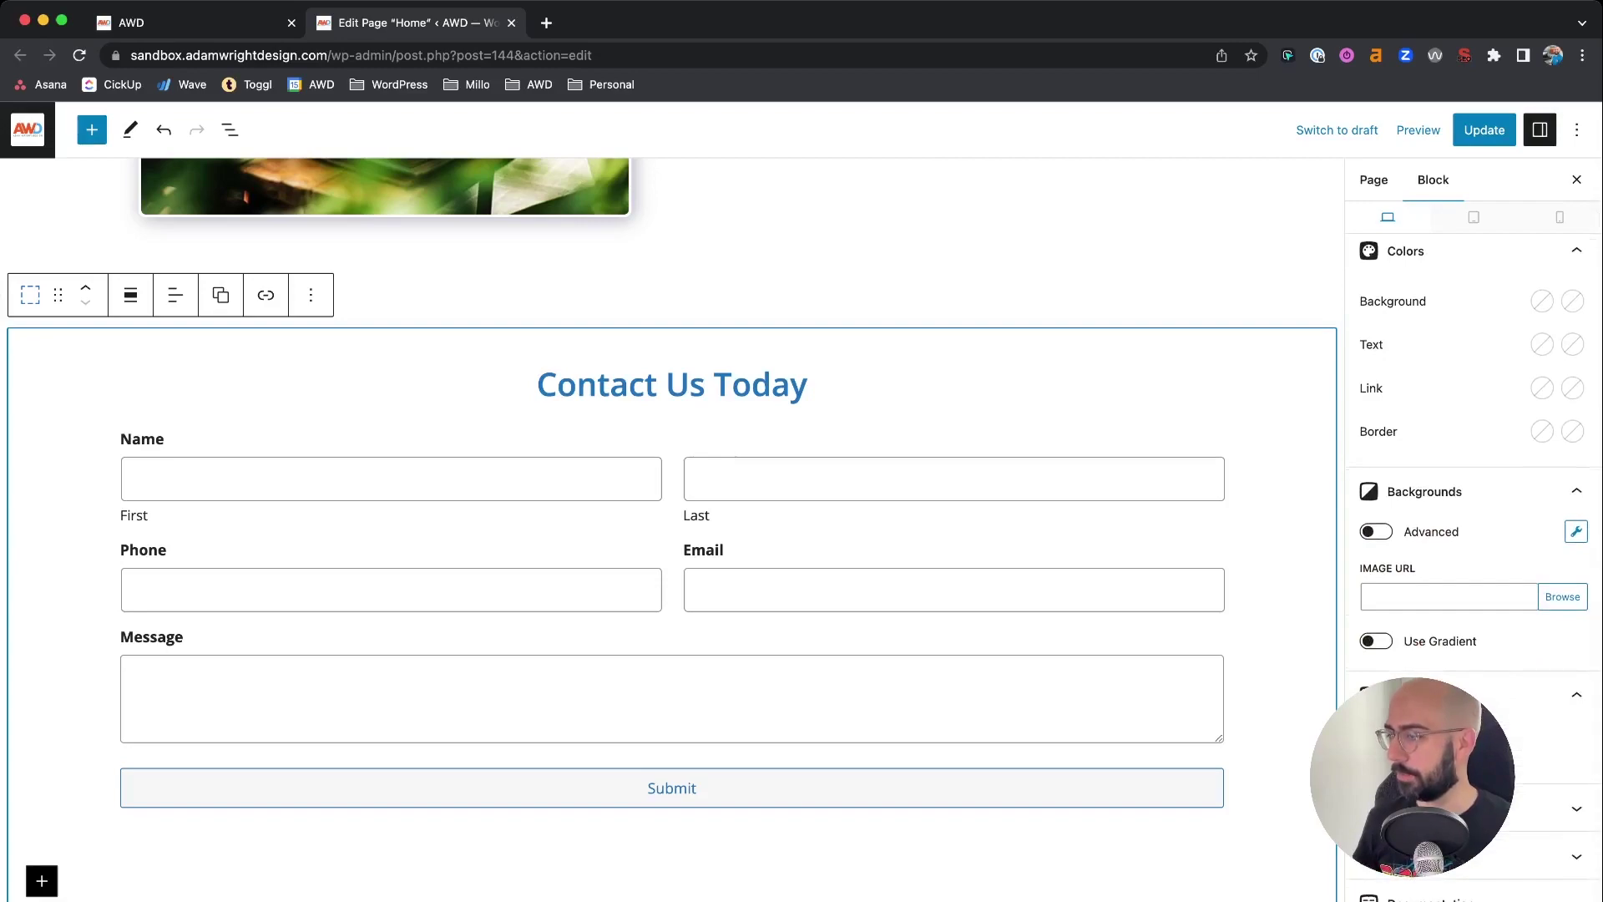
pyautogui.scroll(-1, 1474, 501)
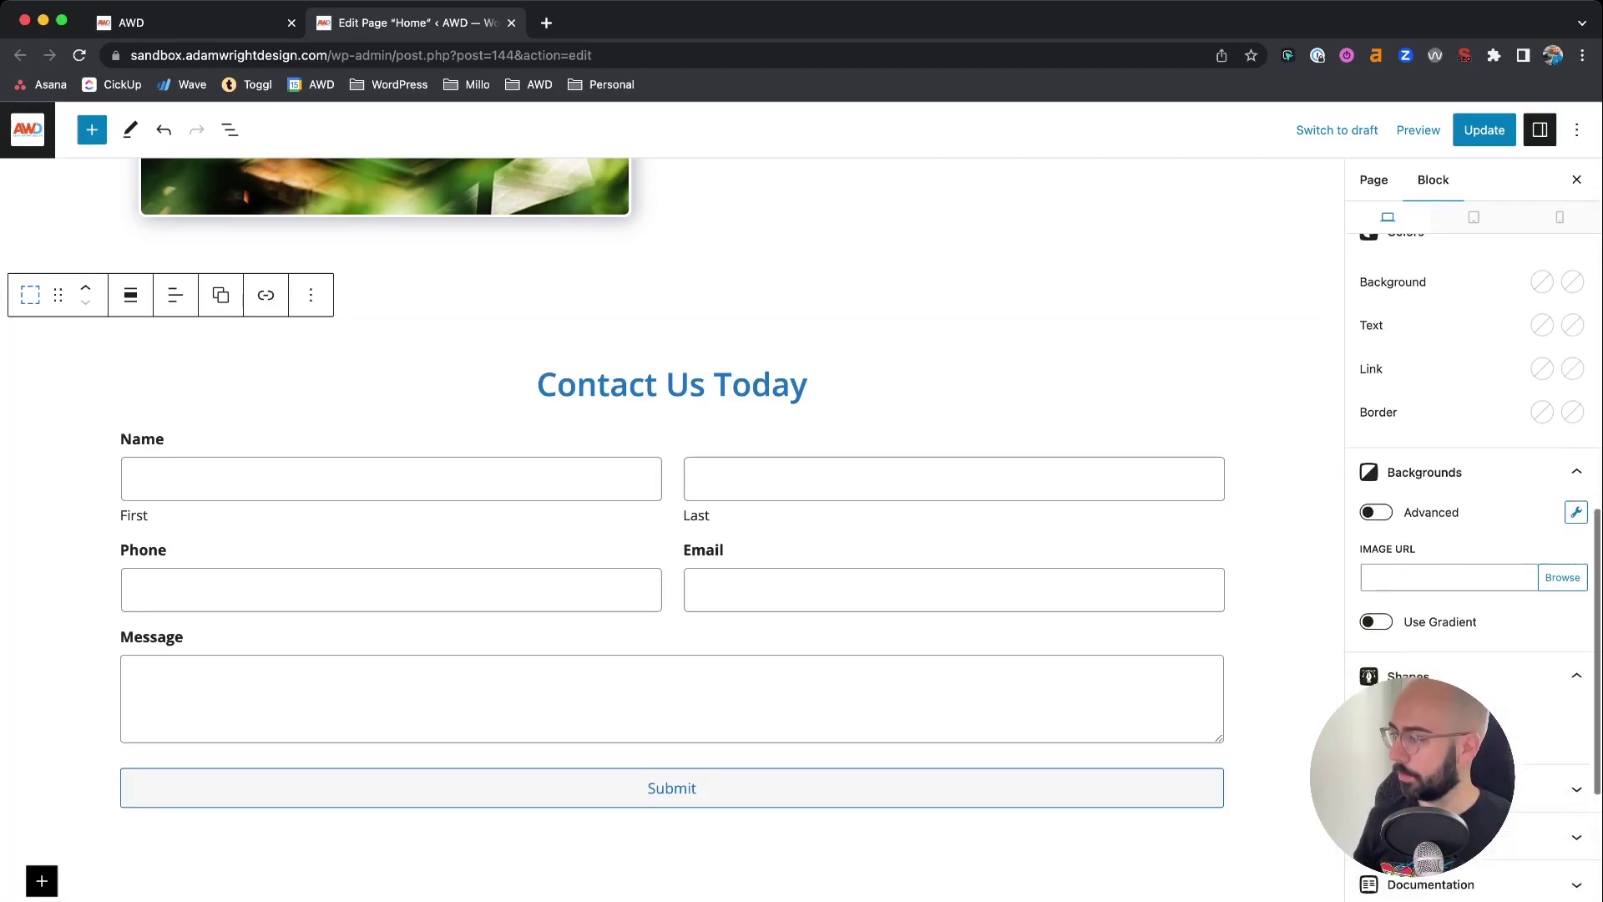
pyautogui.scroll(-12, 1438, 584)
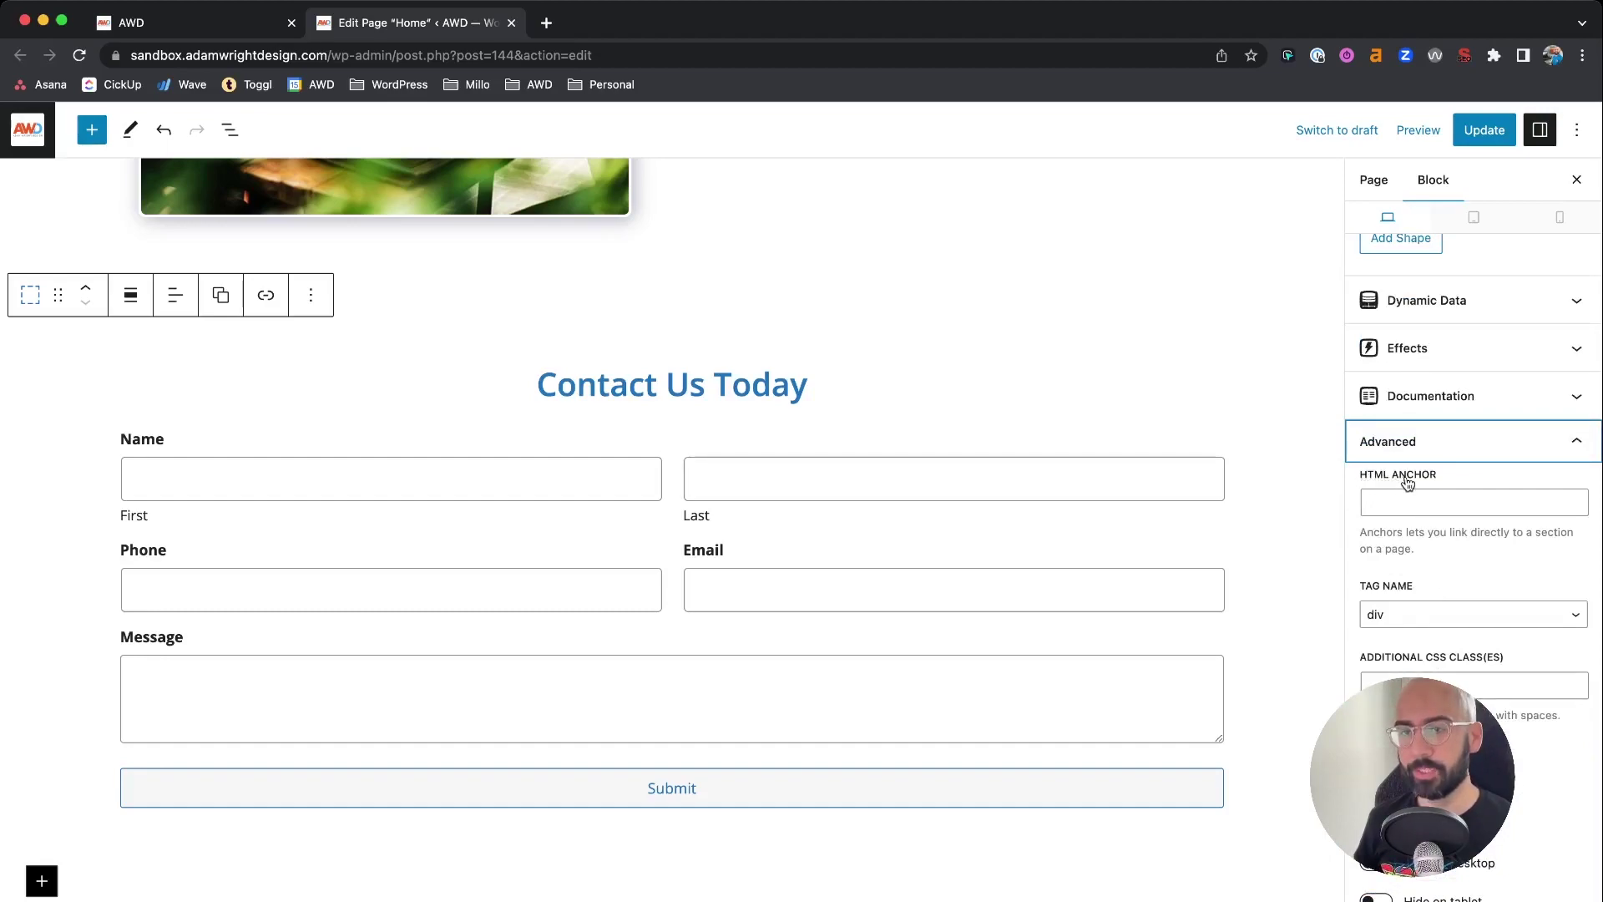
pyautogui.click(1417, 506)
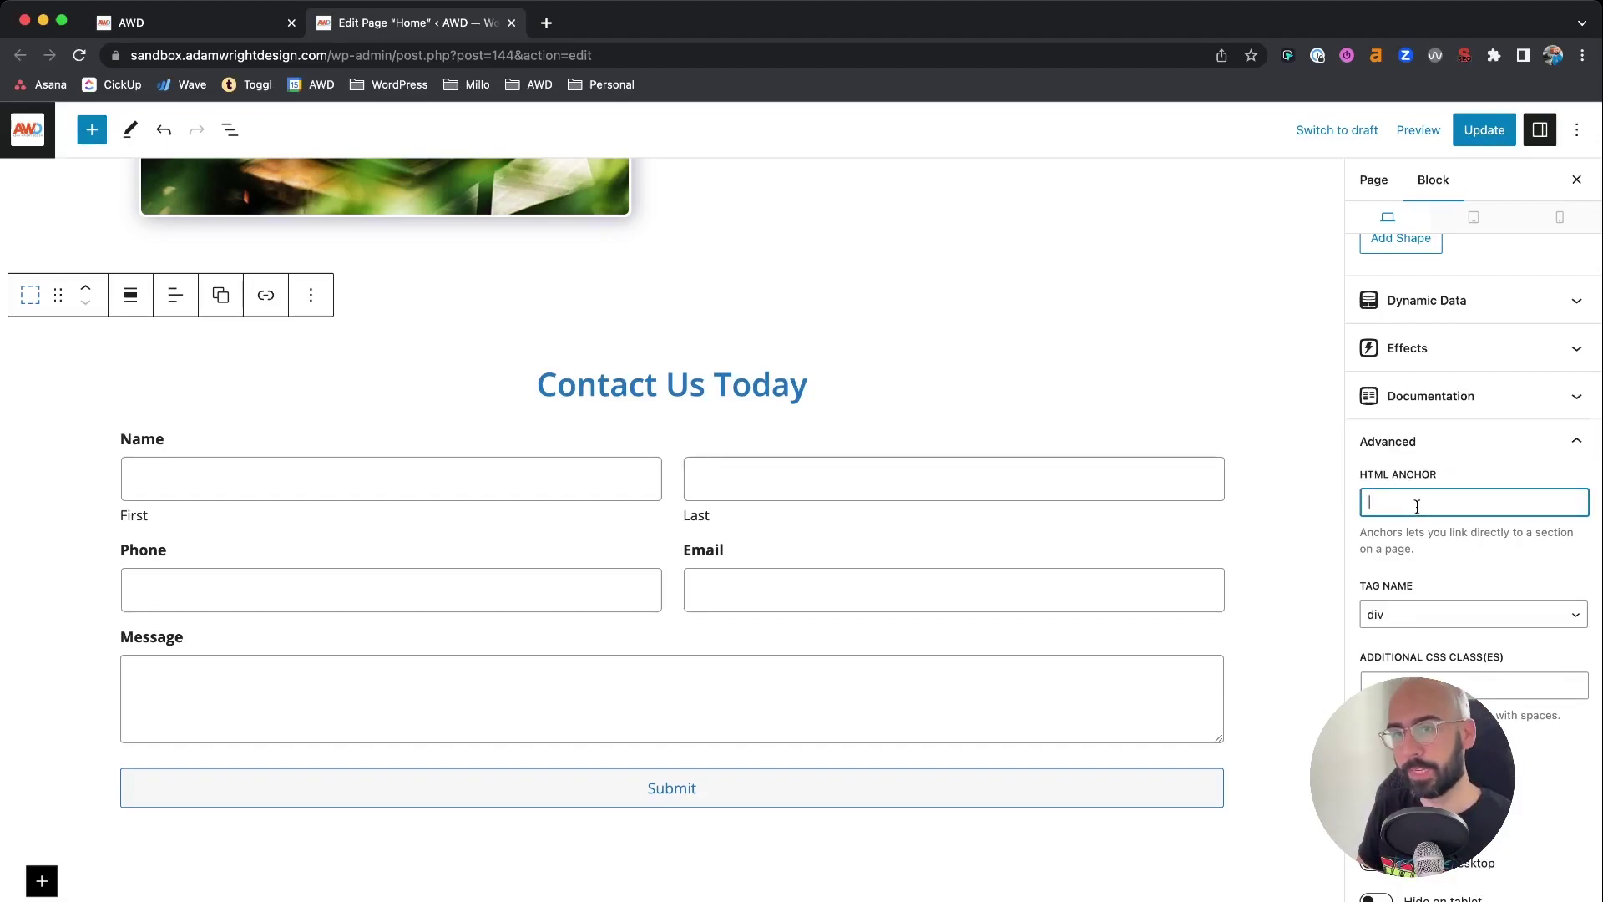
pyautogui.write('contact')
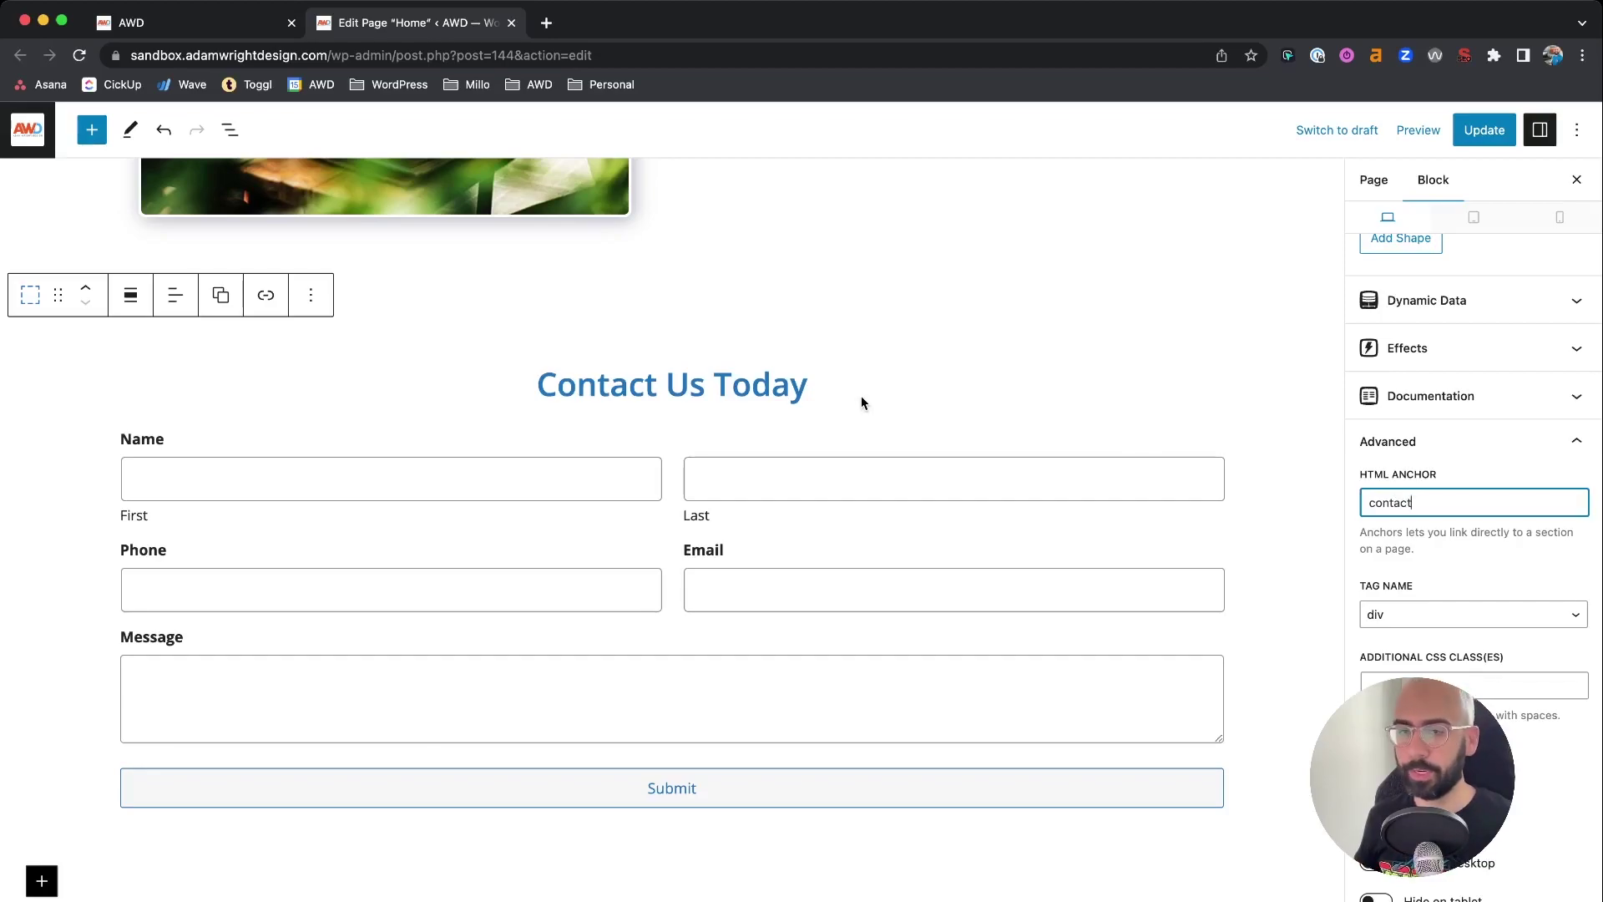
# Step: Link the hero's Contact Us button to #contact
pyautogui.scroll(20, 837, 363)
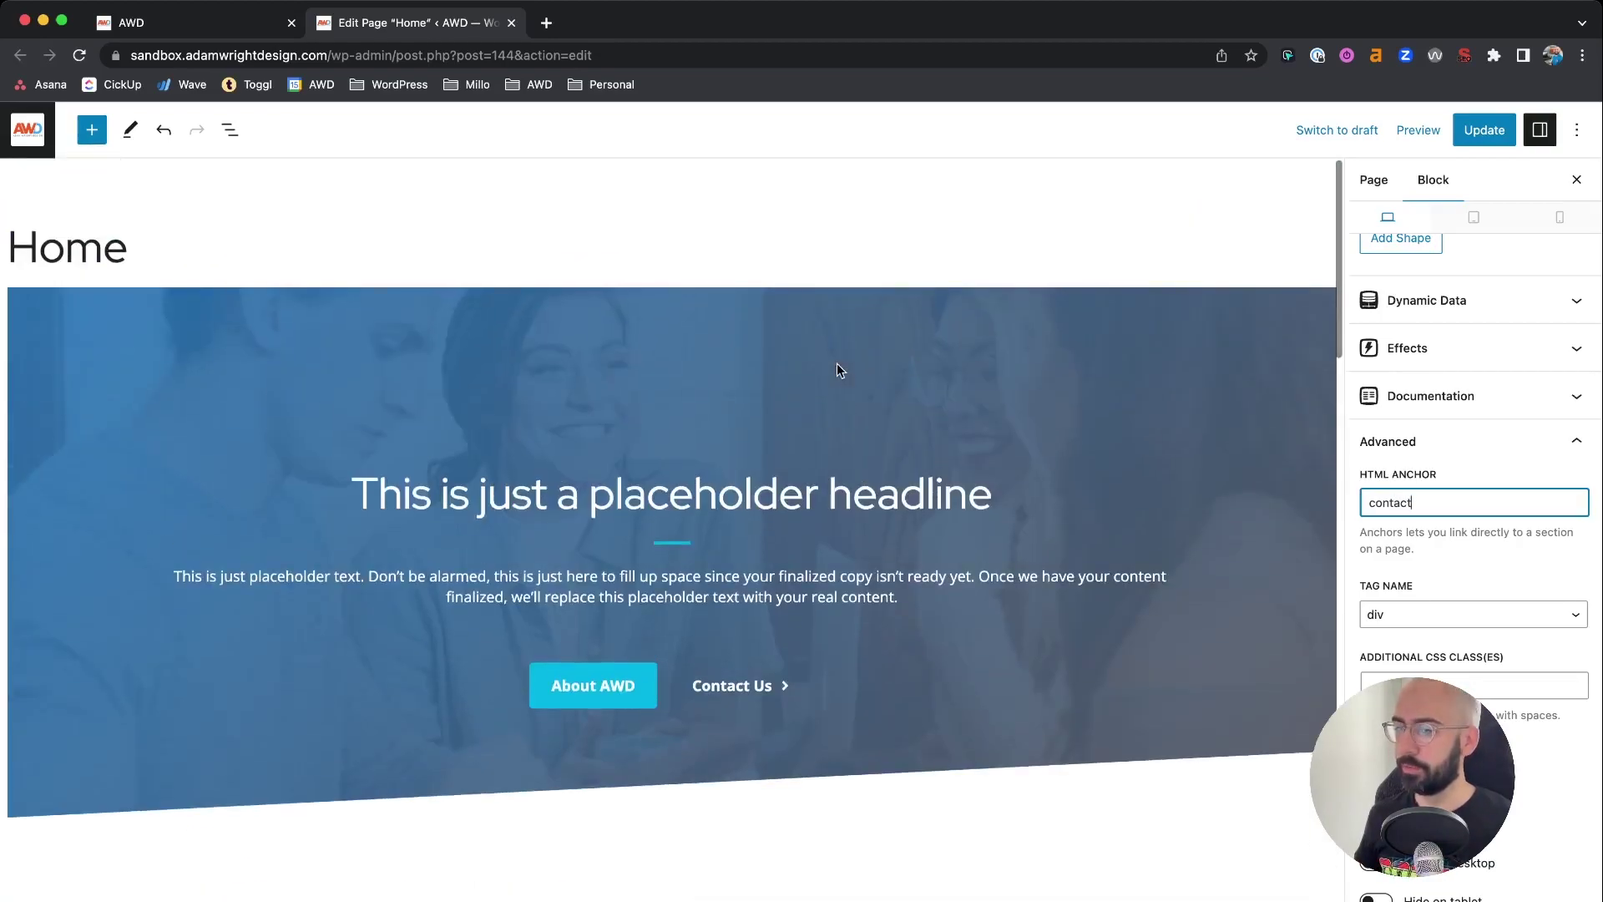
pyautogui.scroll(-3, 837, 364)
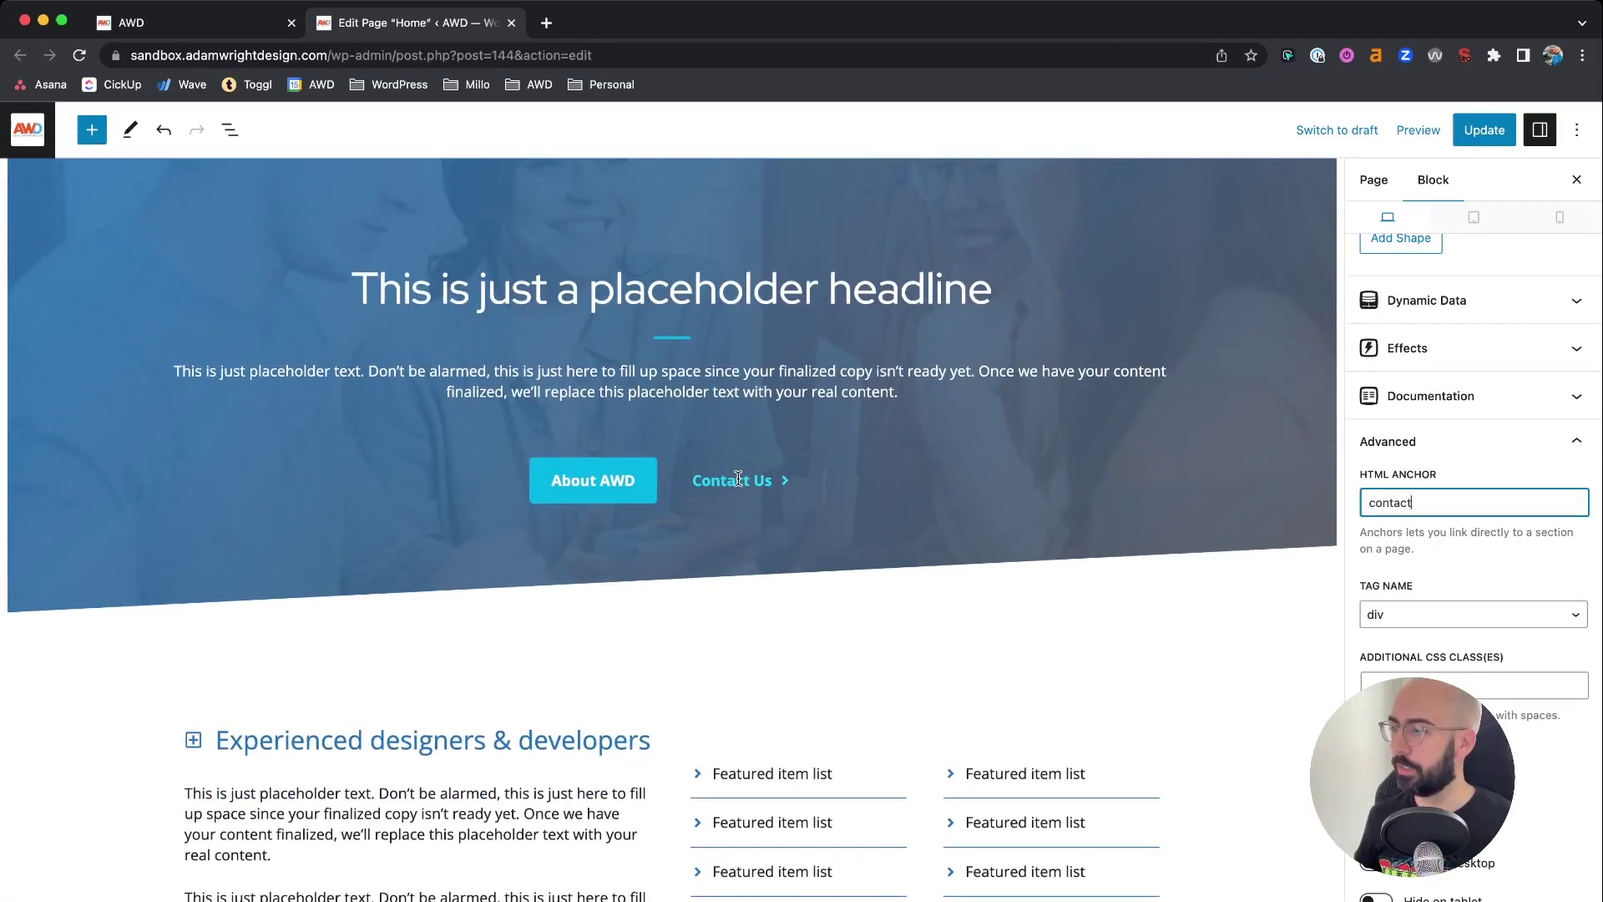
pyautogui.click(738, 478)
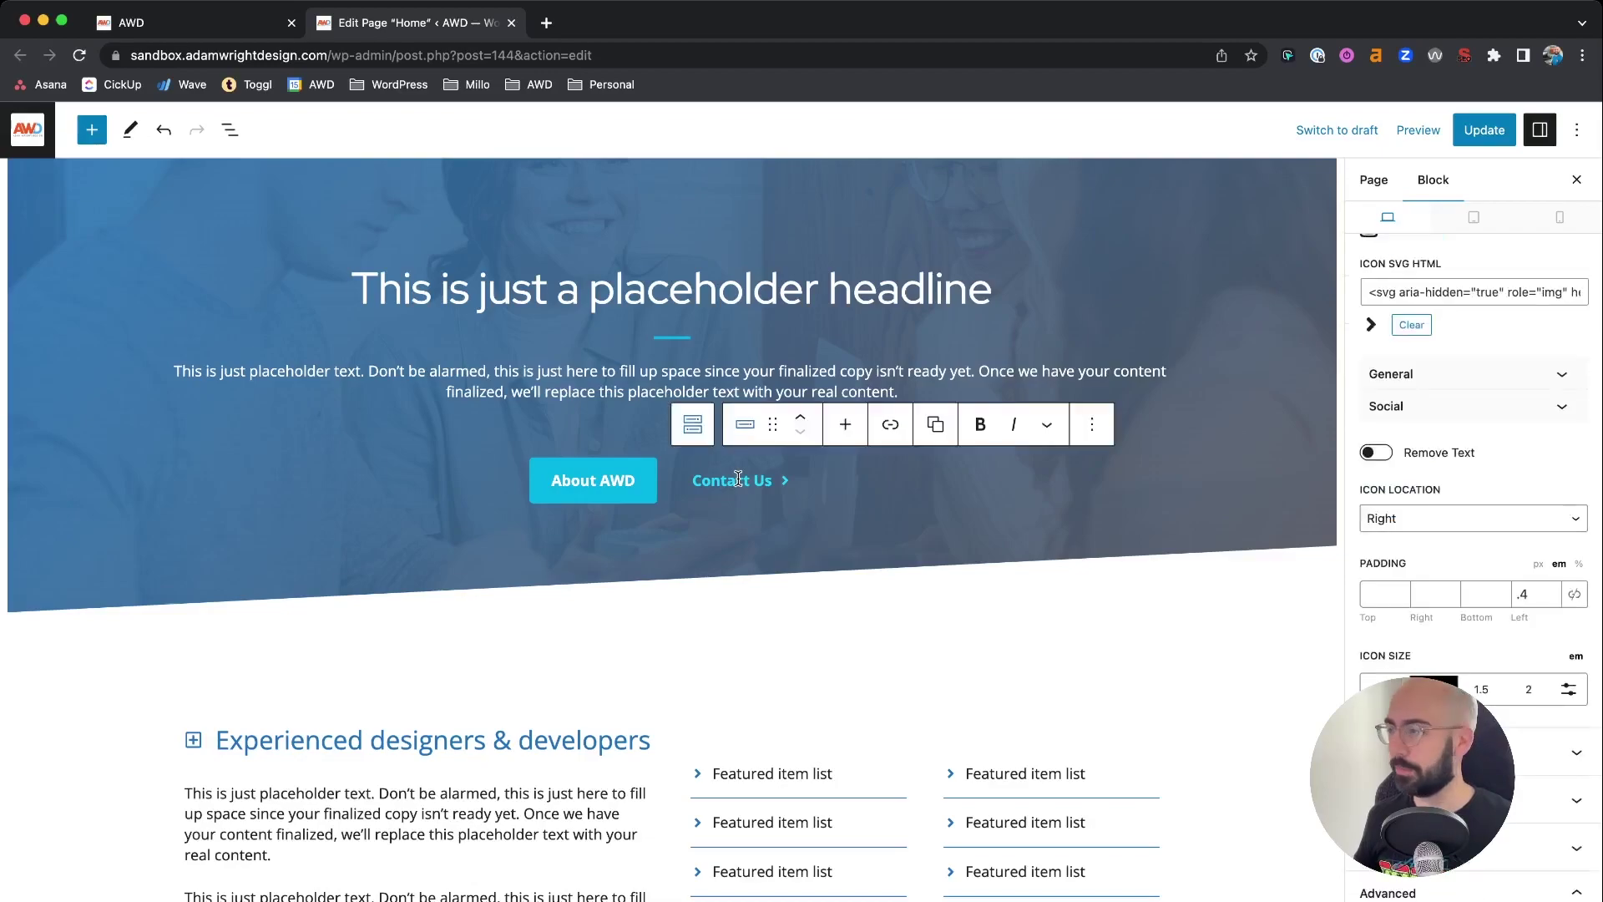
pyautogui.click(891, 426)
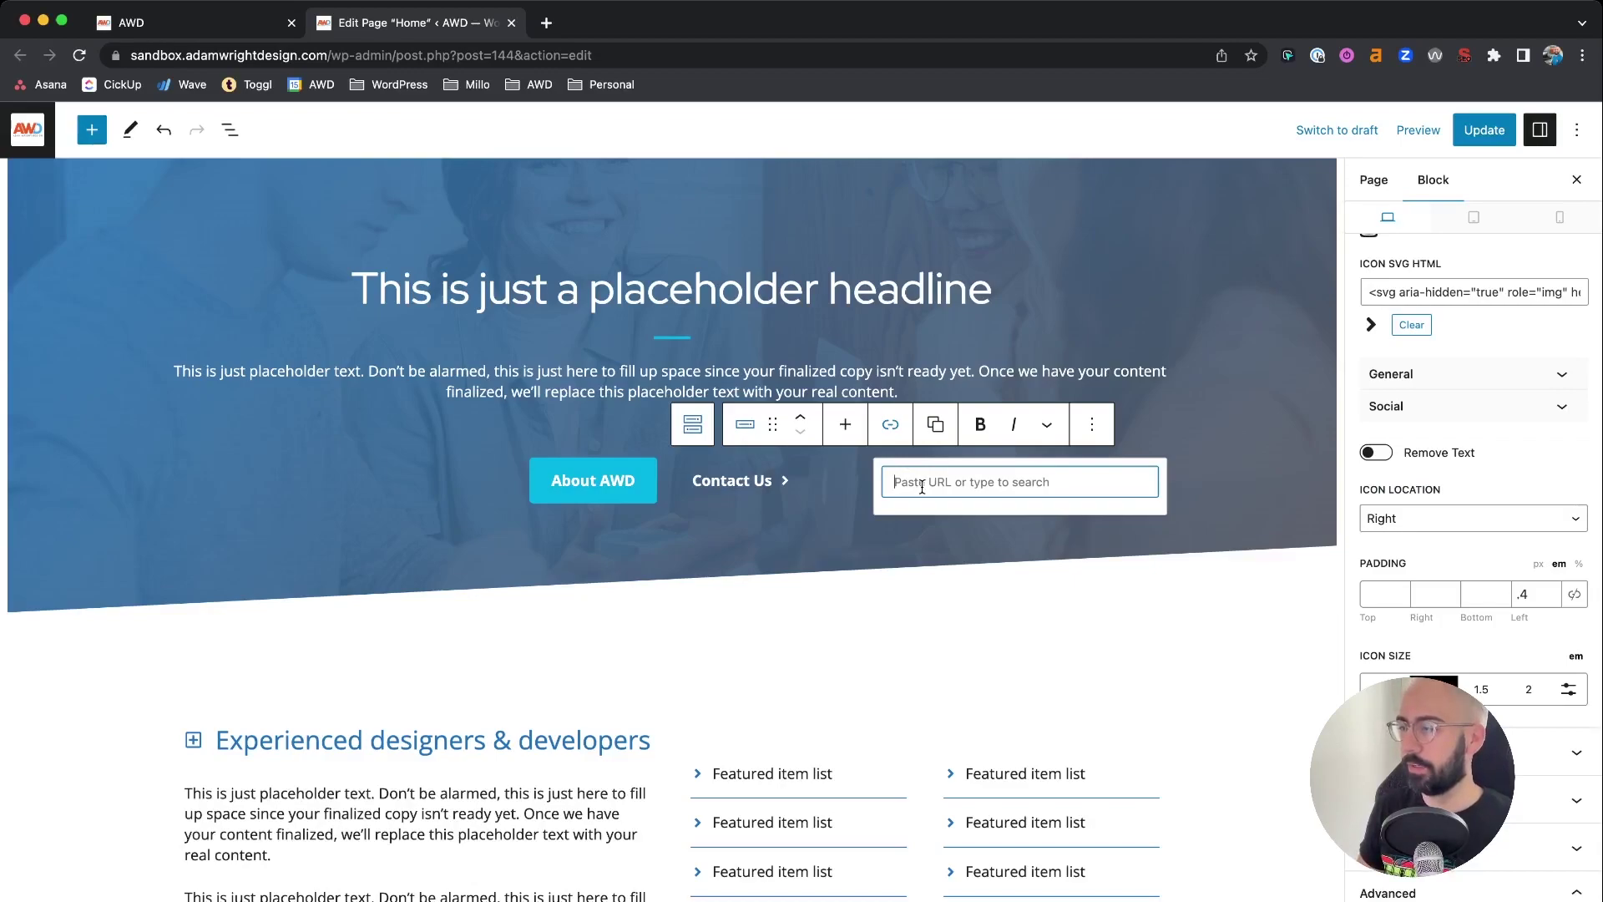
pyautogui.write('#')
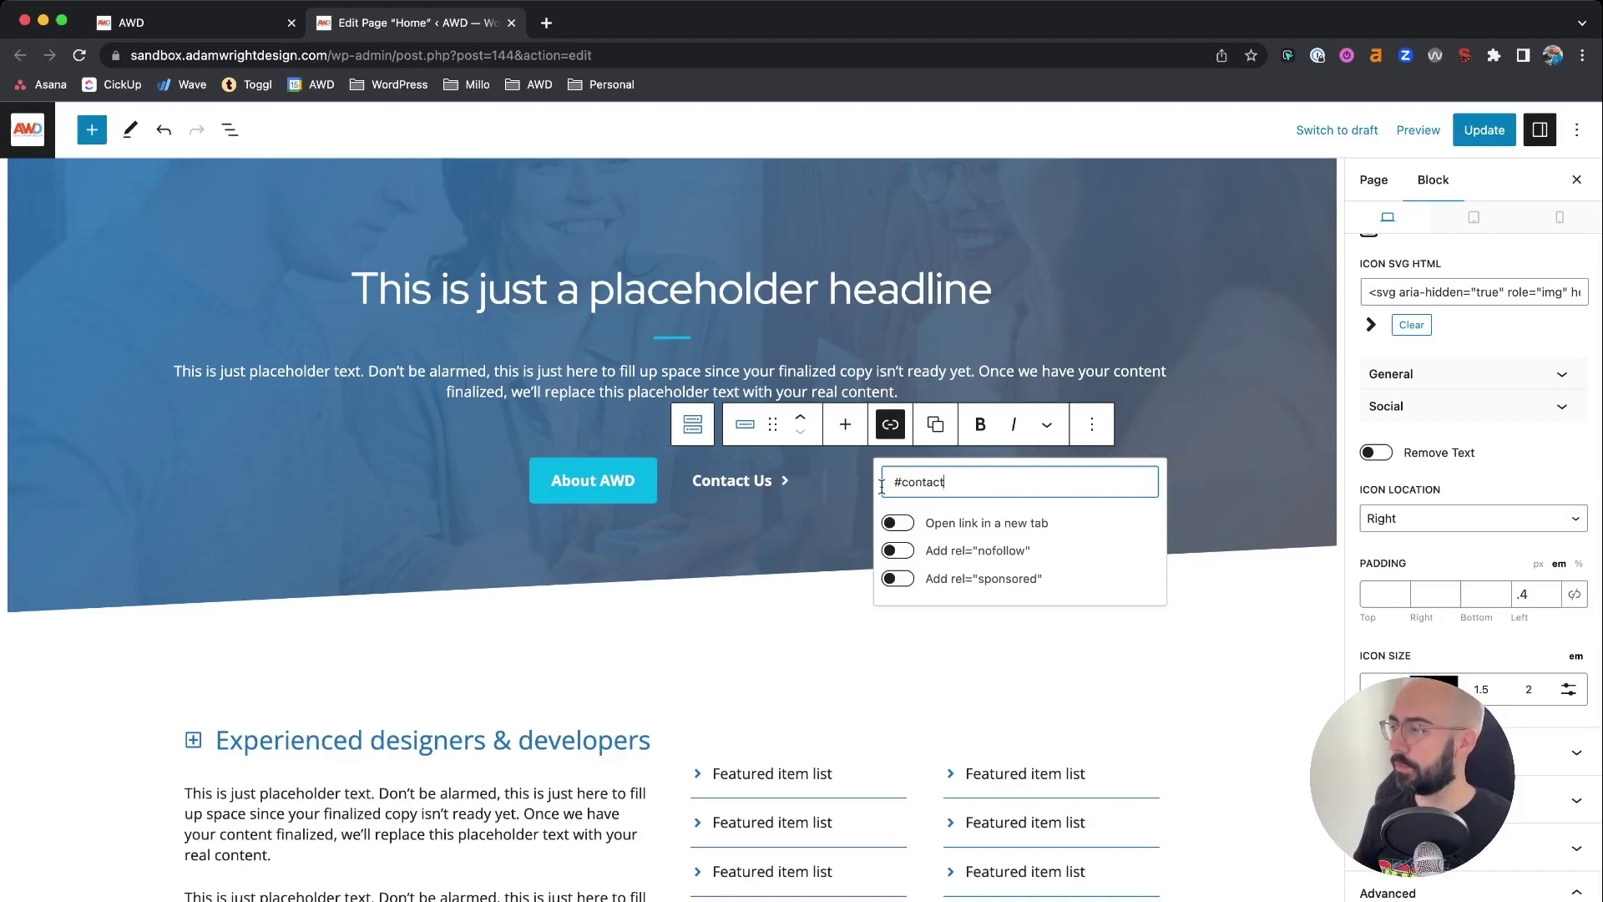
pyautogui.write('contact')
pyautogui.click(763, 553)
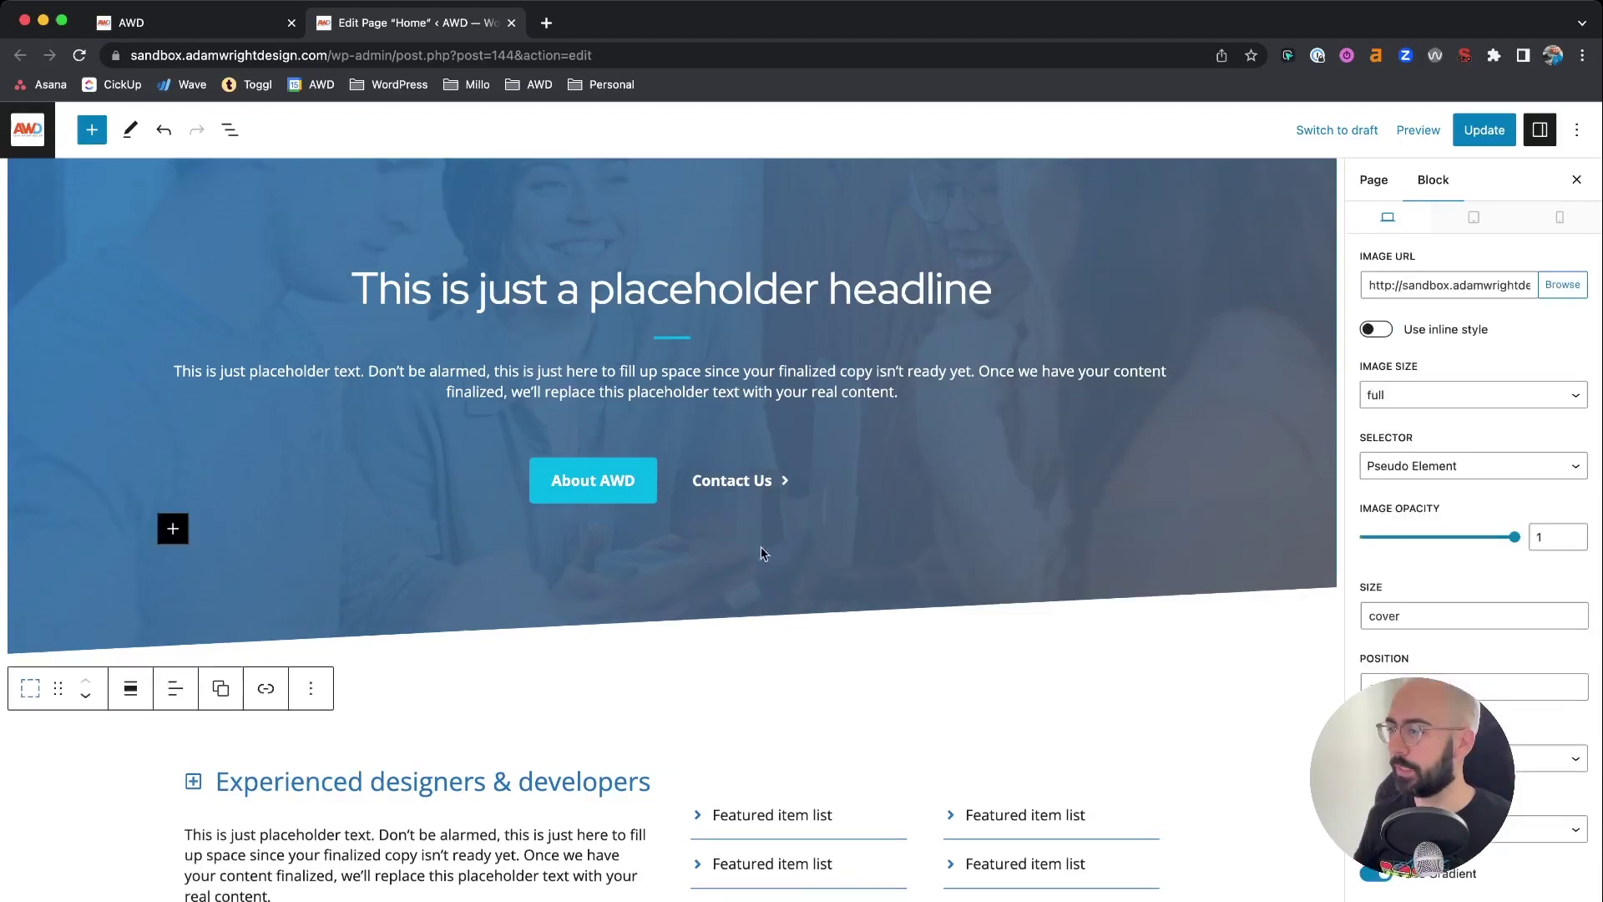
# Step: Update the Home page, reload the live site, and test the hero Contact Us jump twice
pyautogui.click(1483, 129)
pyautogui.click(196, 20)
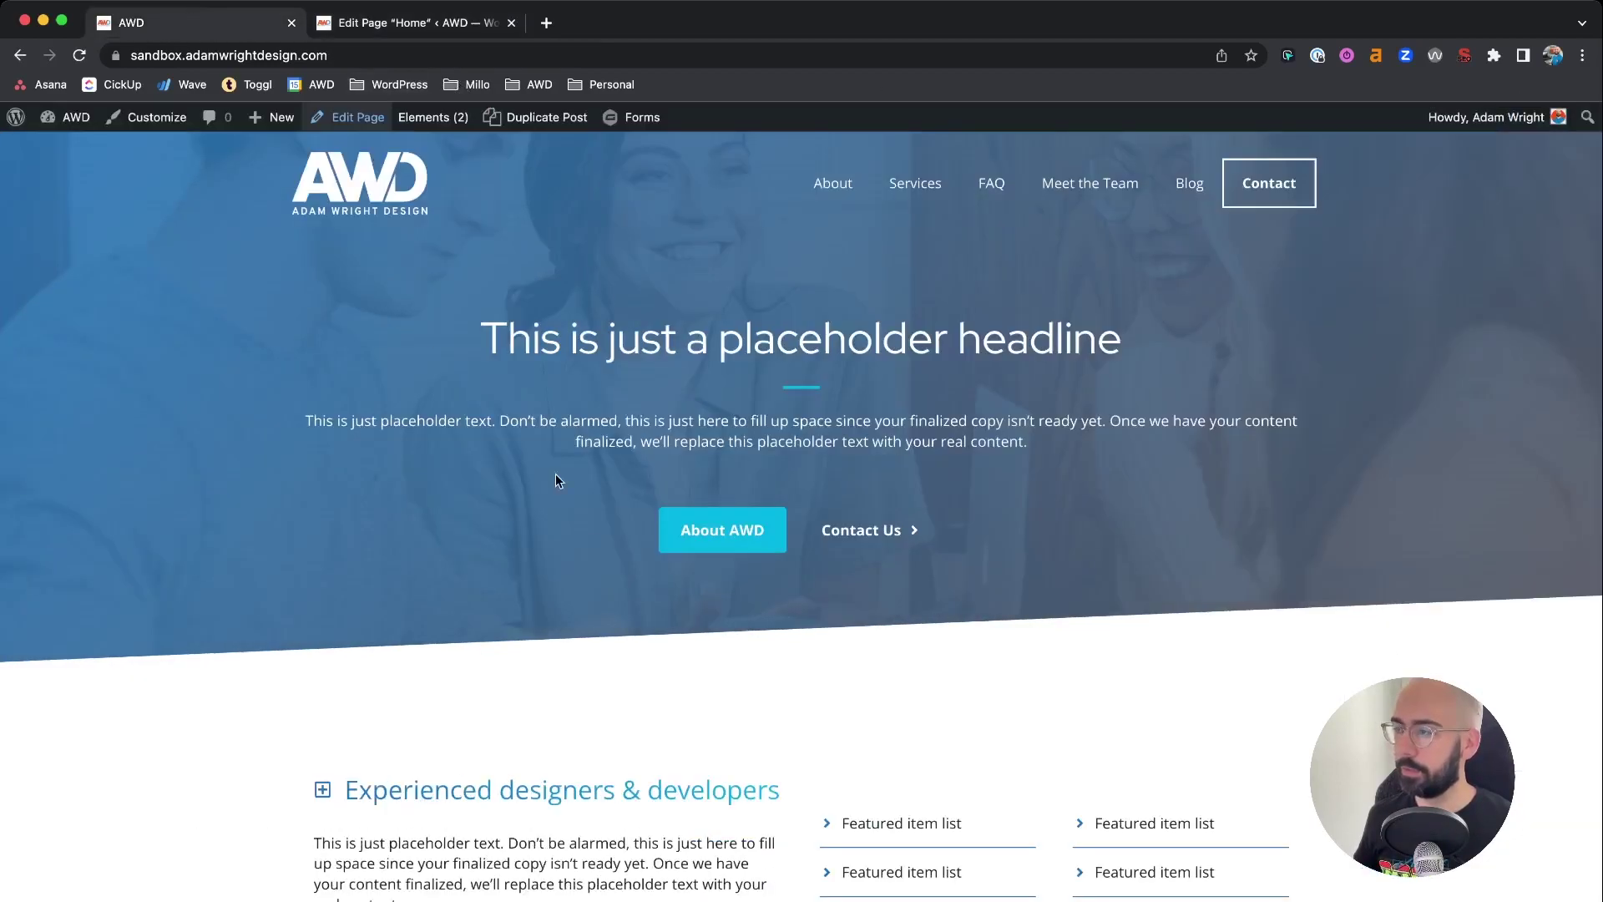
pyautogui.press('super+r')
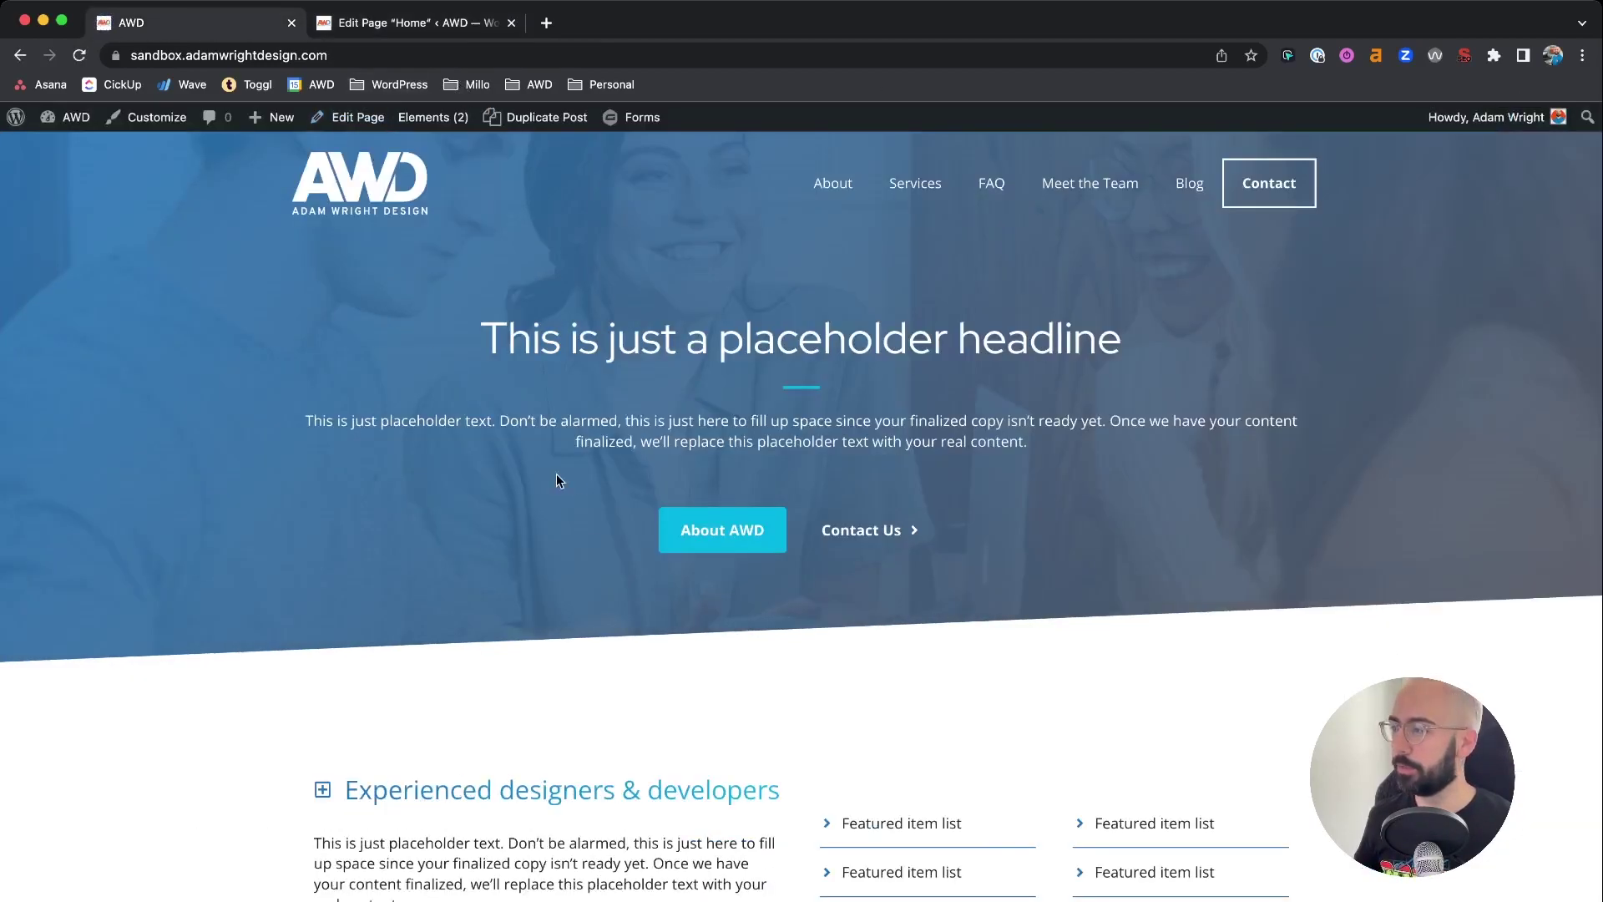
pyautogui.click(893, 532)
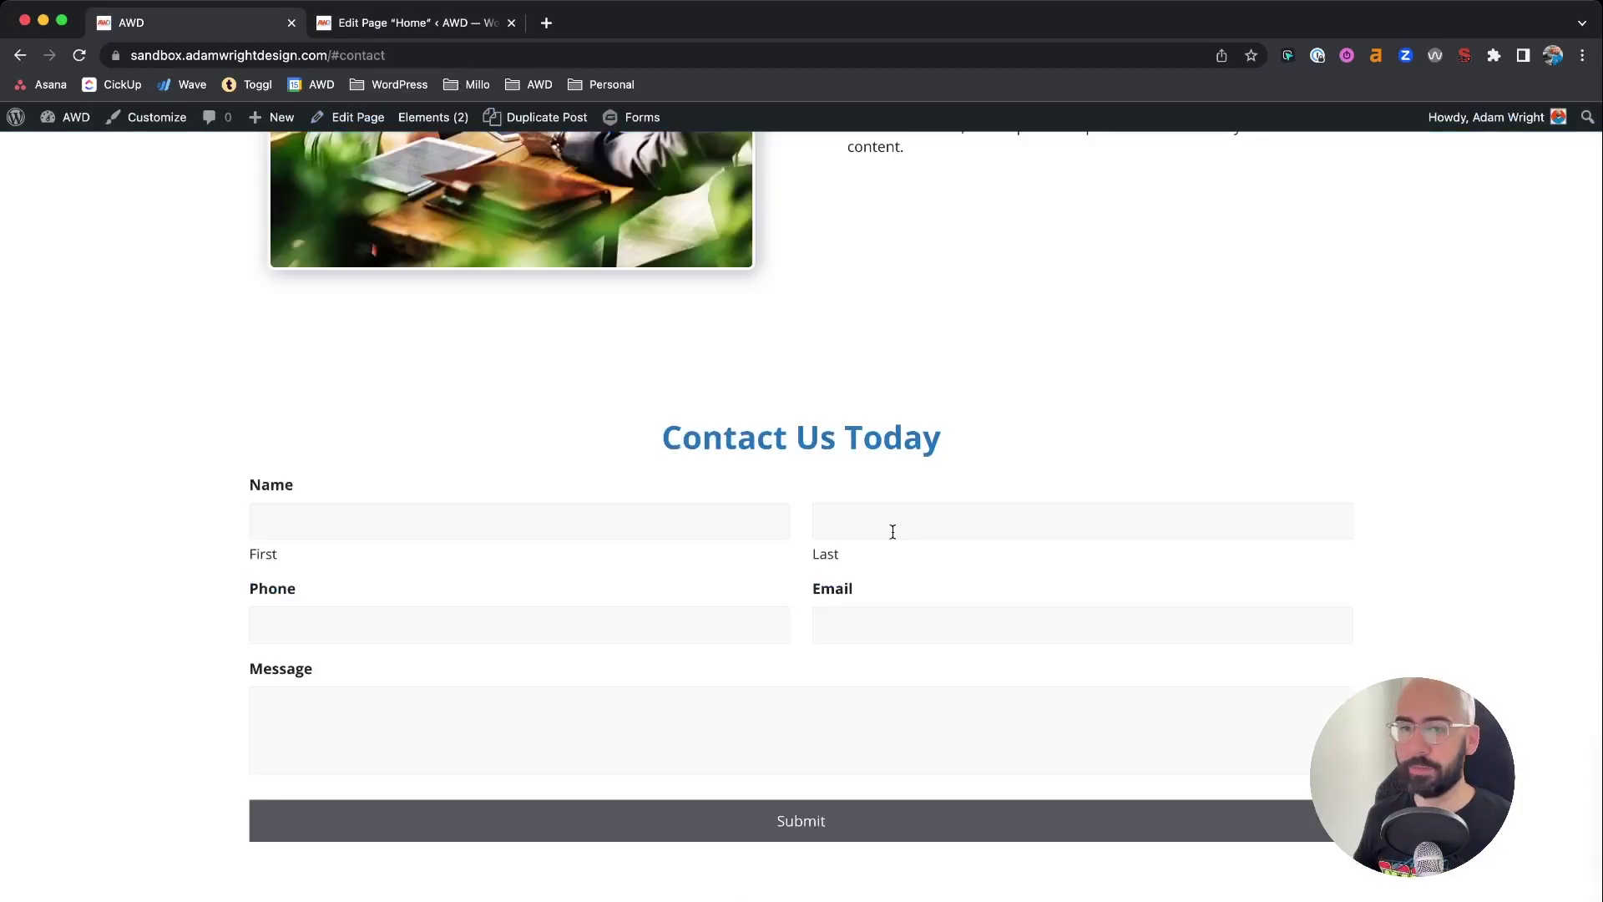
pyautogui.scroll(20, 892, 532)
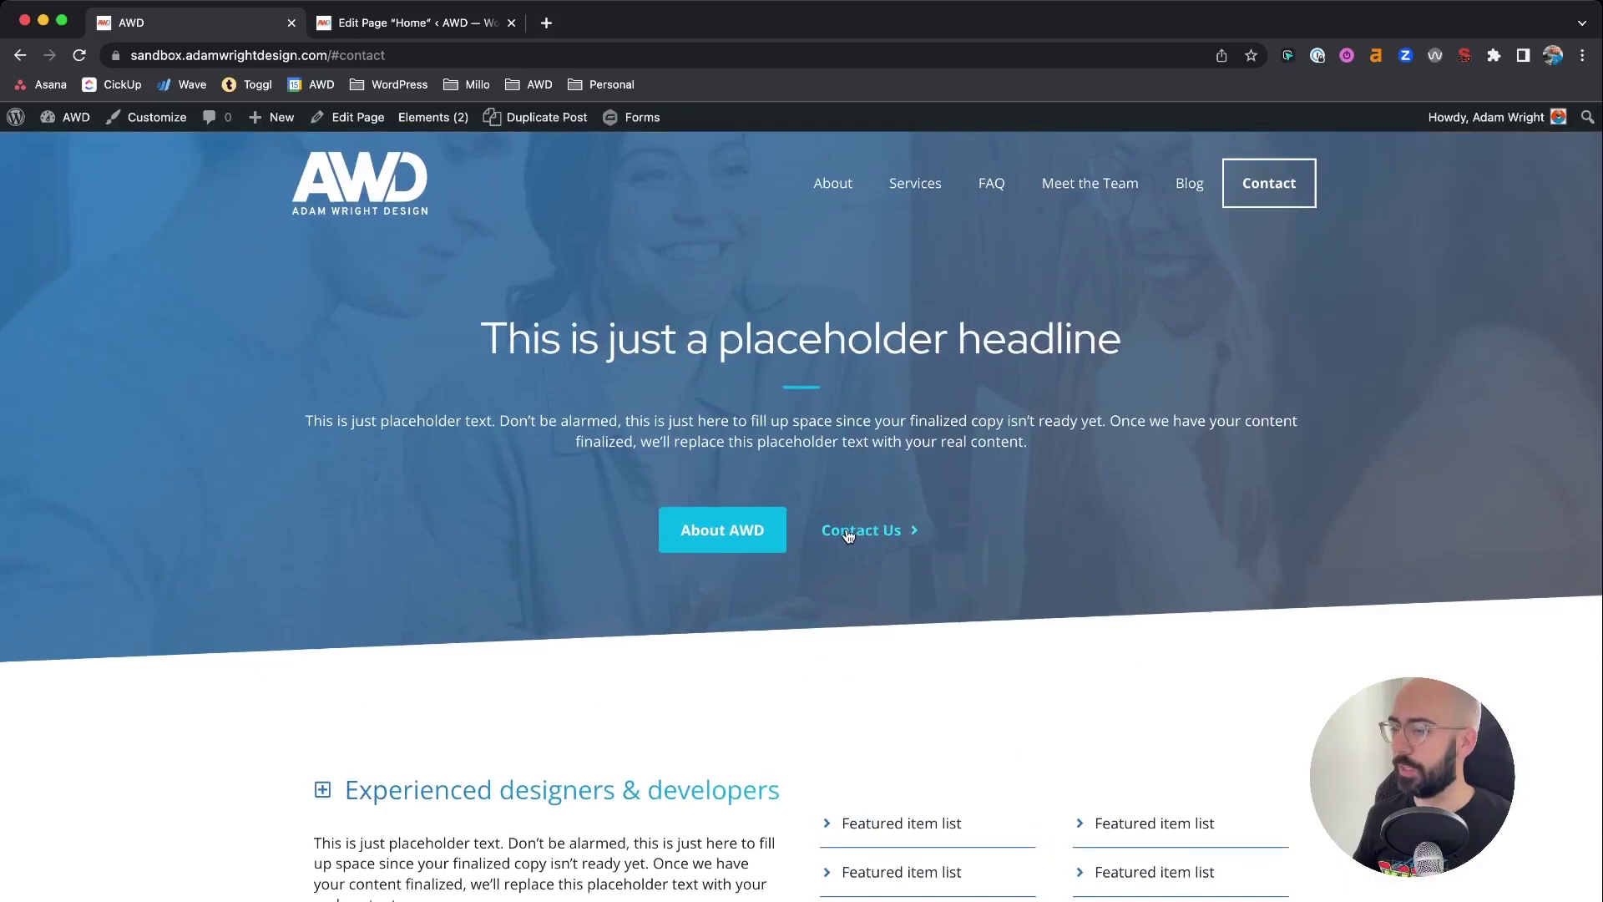
pyautogui.click(865, 531)
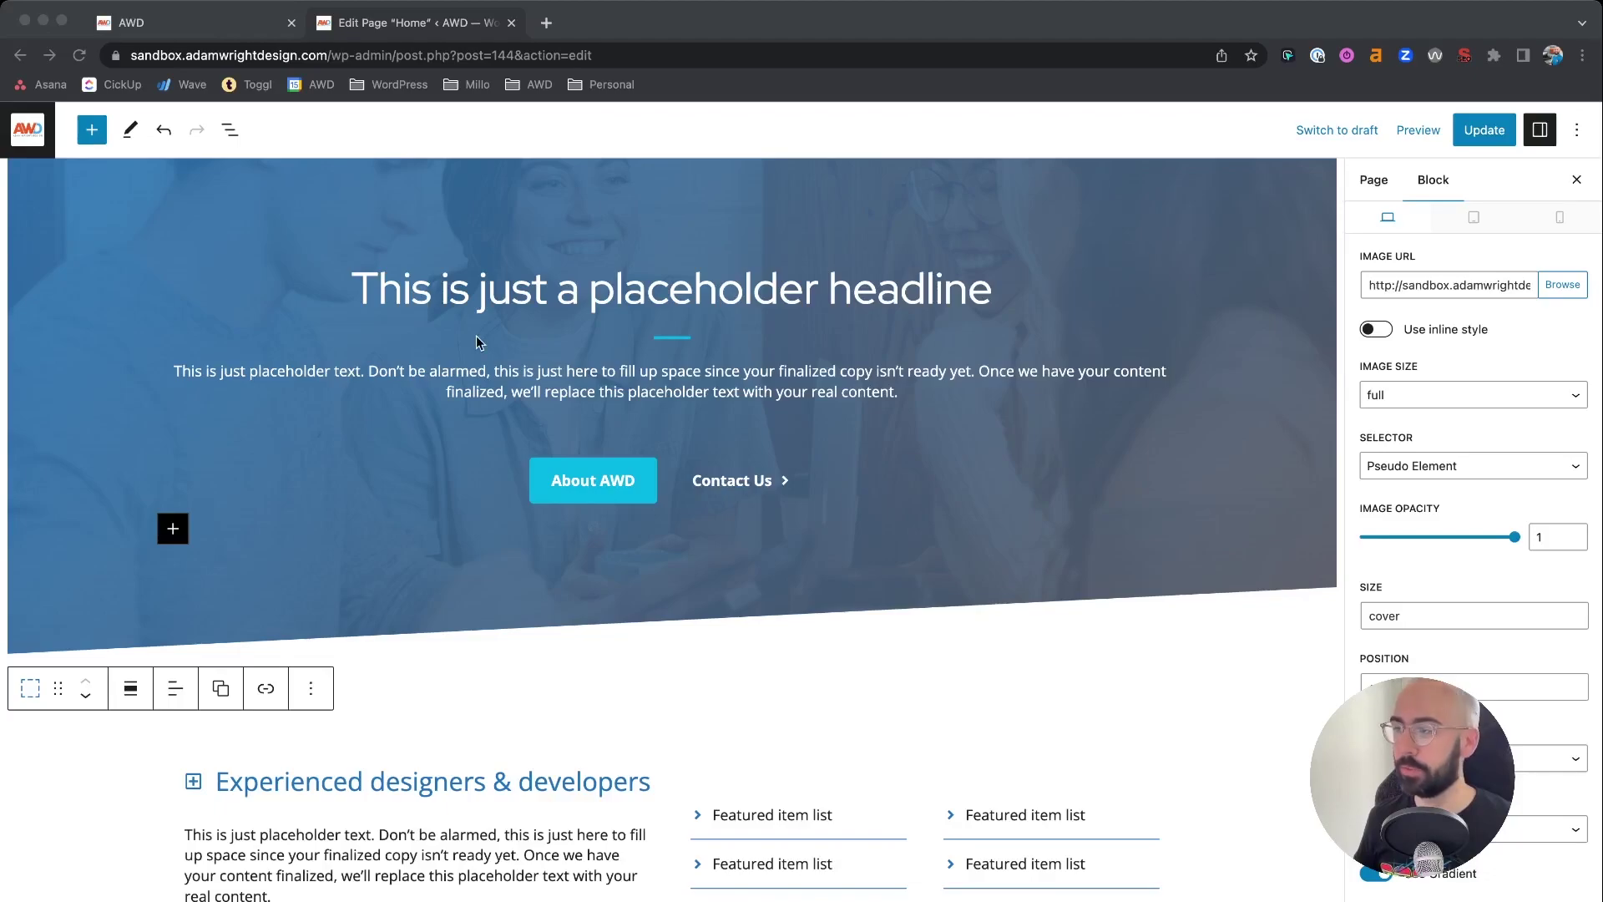
# Step: Remove the 'contact' anchor from the container around the contact form
pyautogui.scroll(-20, 476, 335)
pyautogui.scroll(-3, 476, 343)
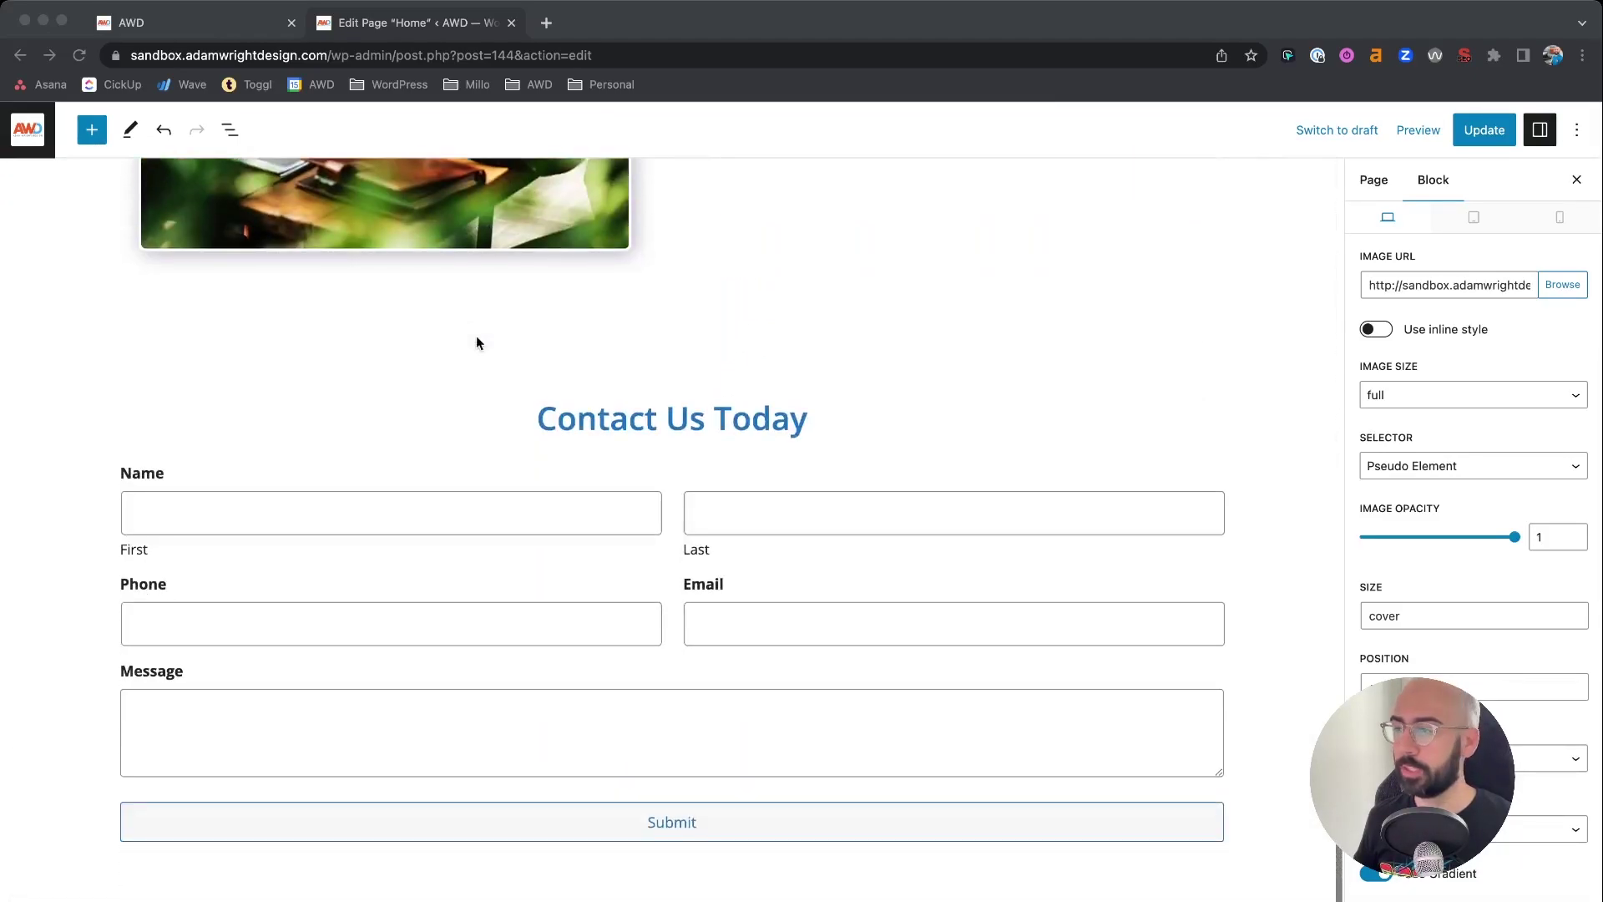
pyautogui.click(60, 367)
pyautogui.click(39, 373)
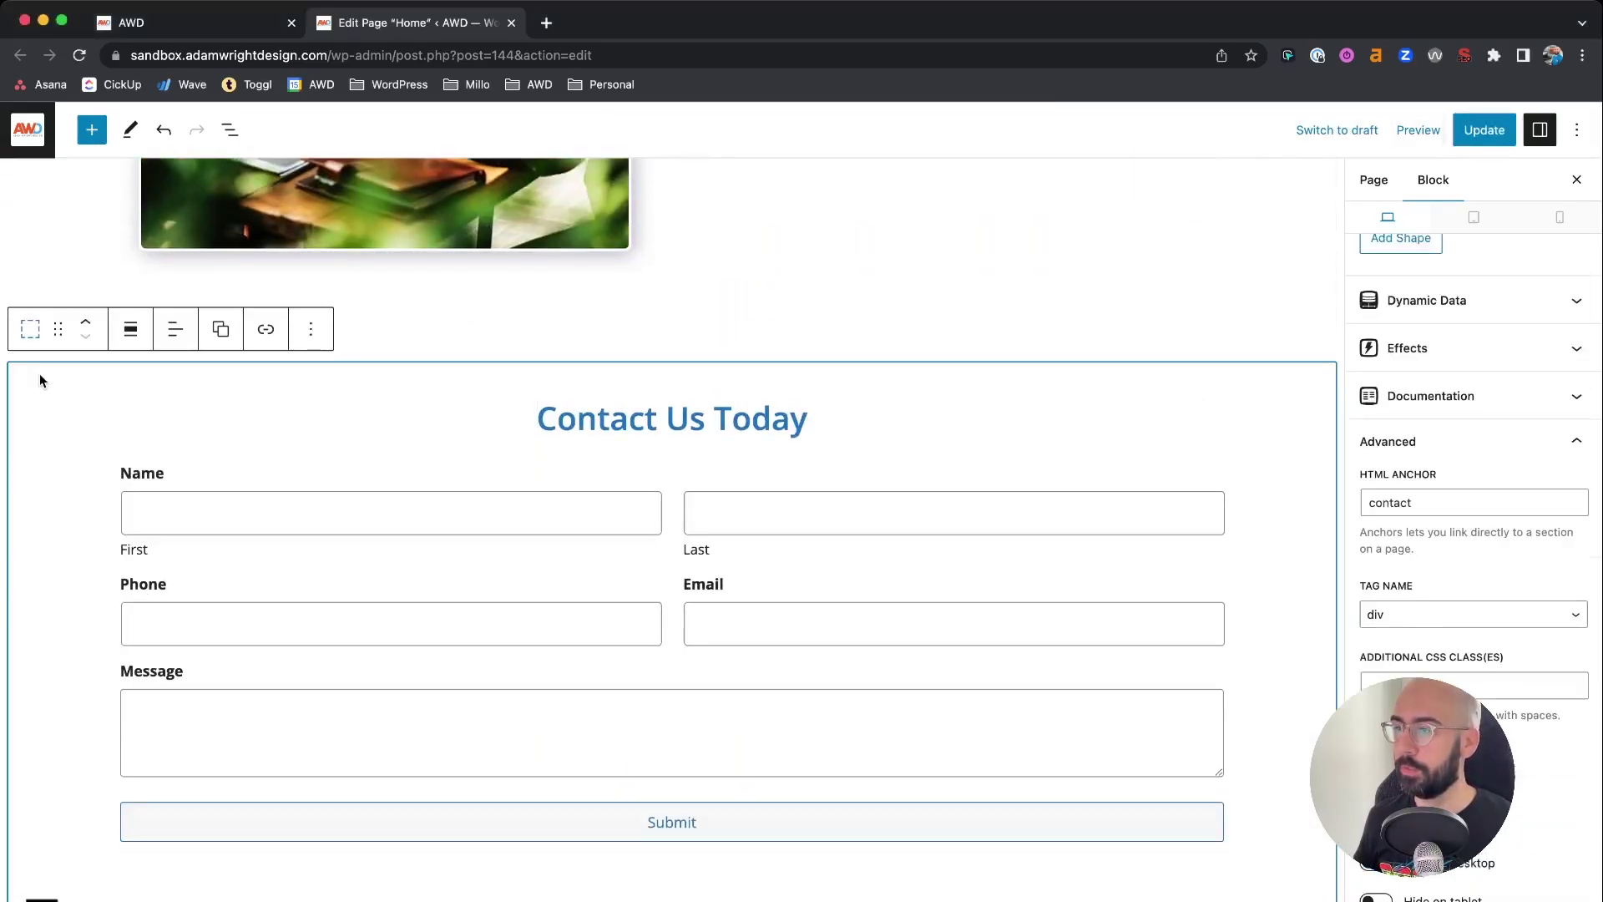
pyautogui.doubleClick(1397, 504)
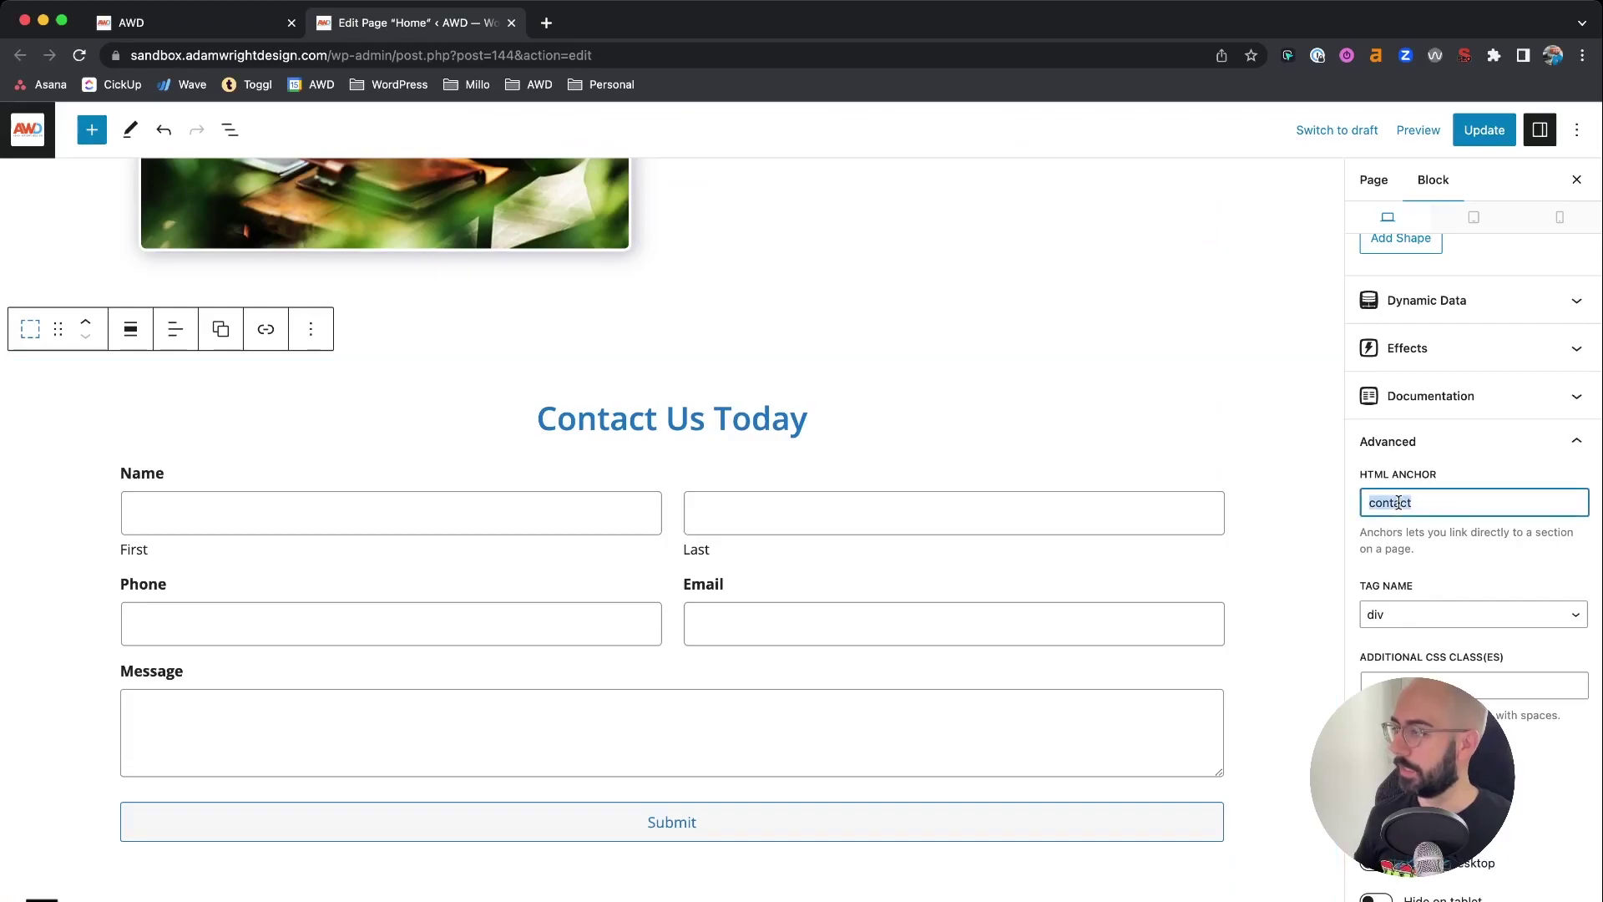
pyautogui.press('BackSpace')
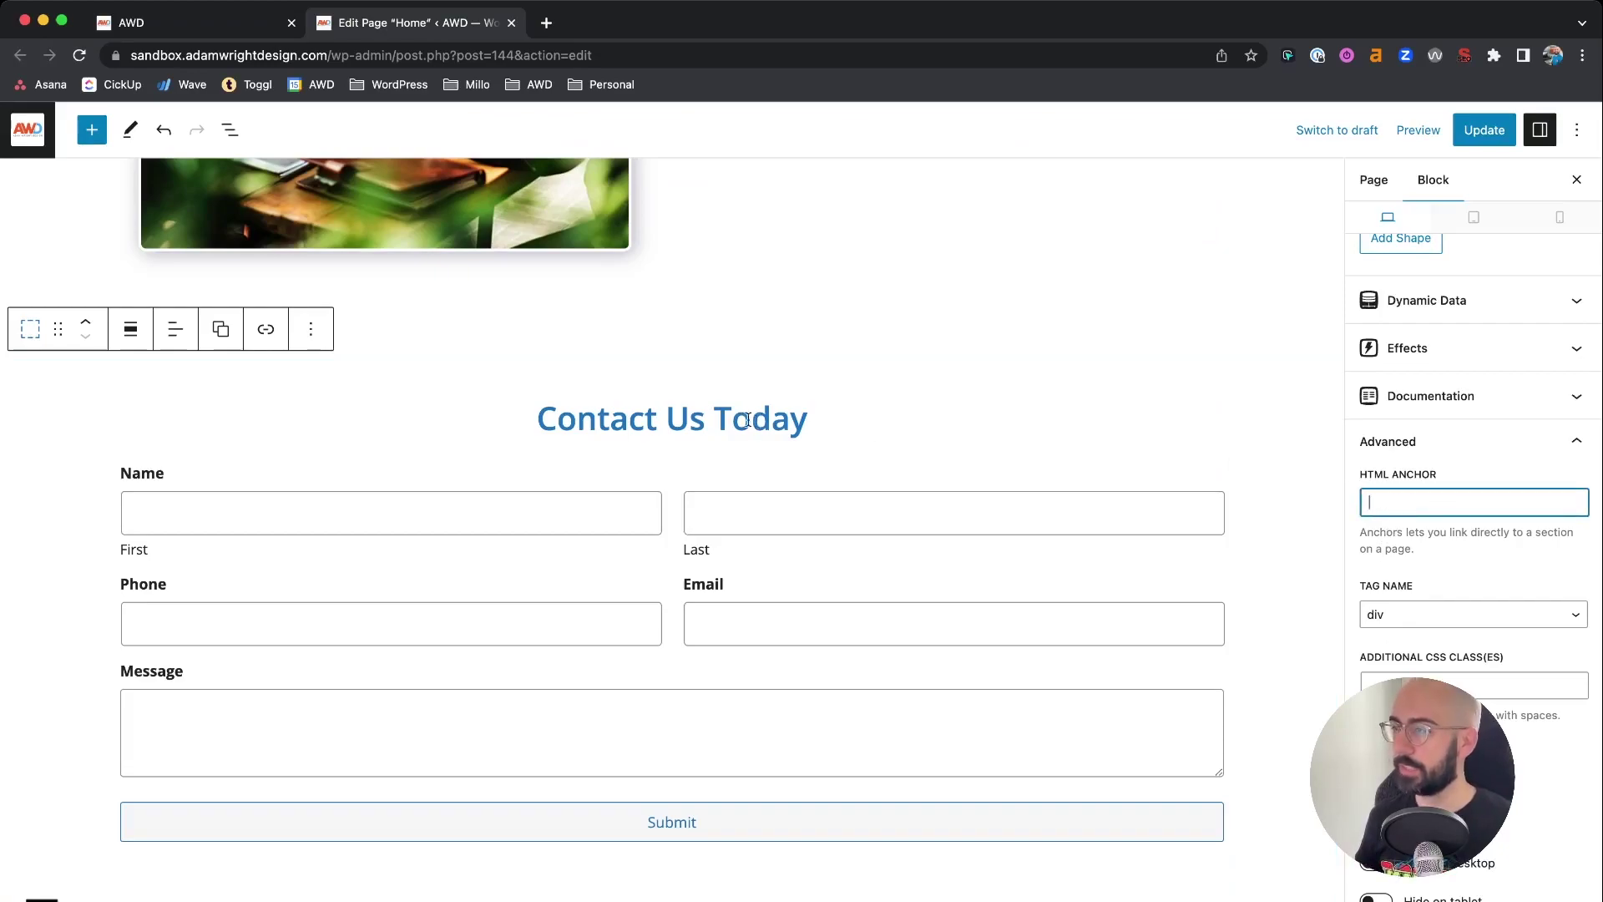
# Step: Give the Contact Us Today heading the HTML Anchor 'contact' and update the page
pyautogui.tripleClick(664, 413)
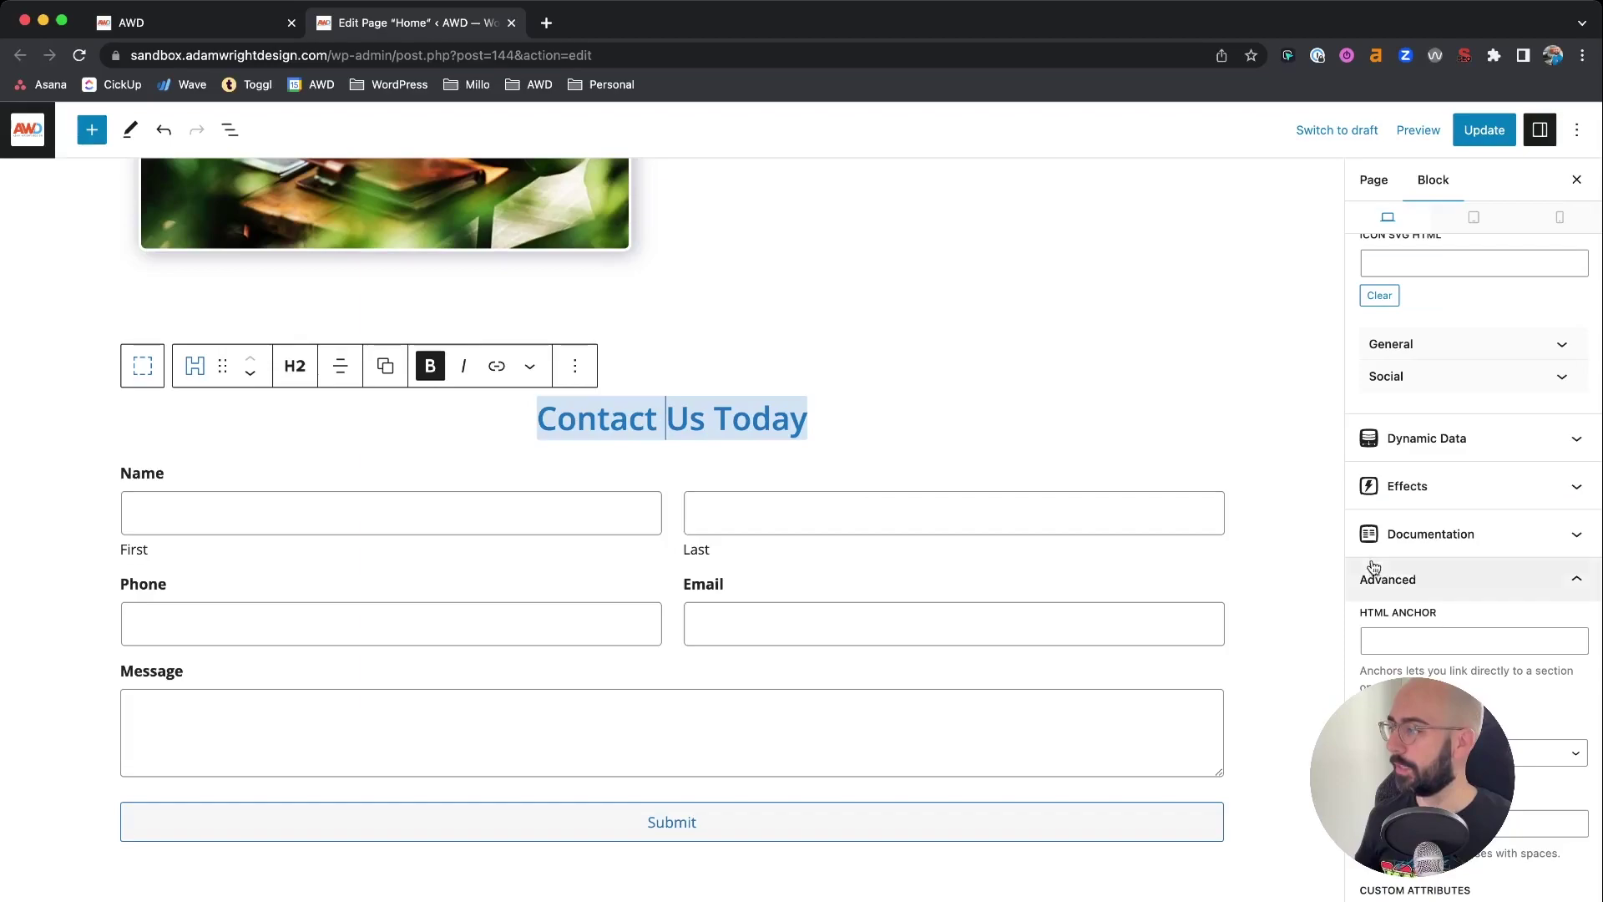
pyautogui.scroll(-3, 1486, 587)
pyautogui.click(1394, 501)
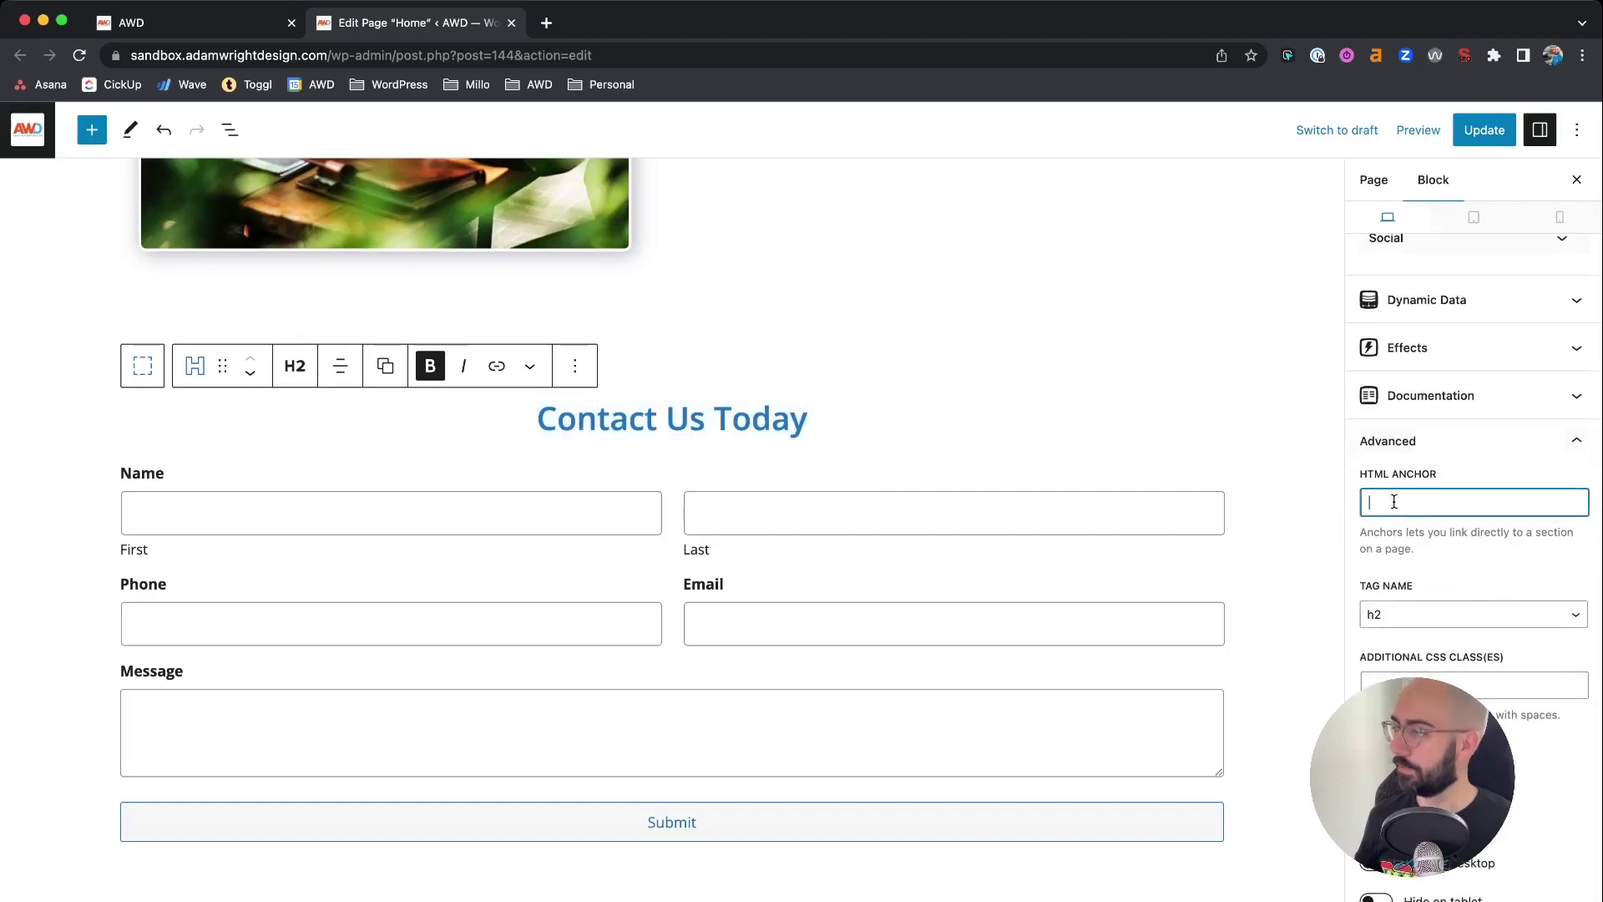
pyautogui.write('contac')
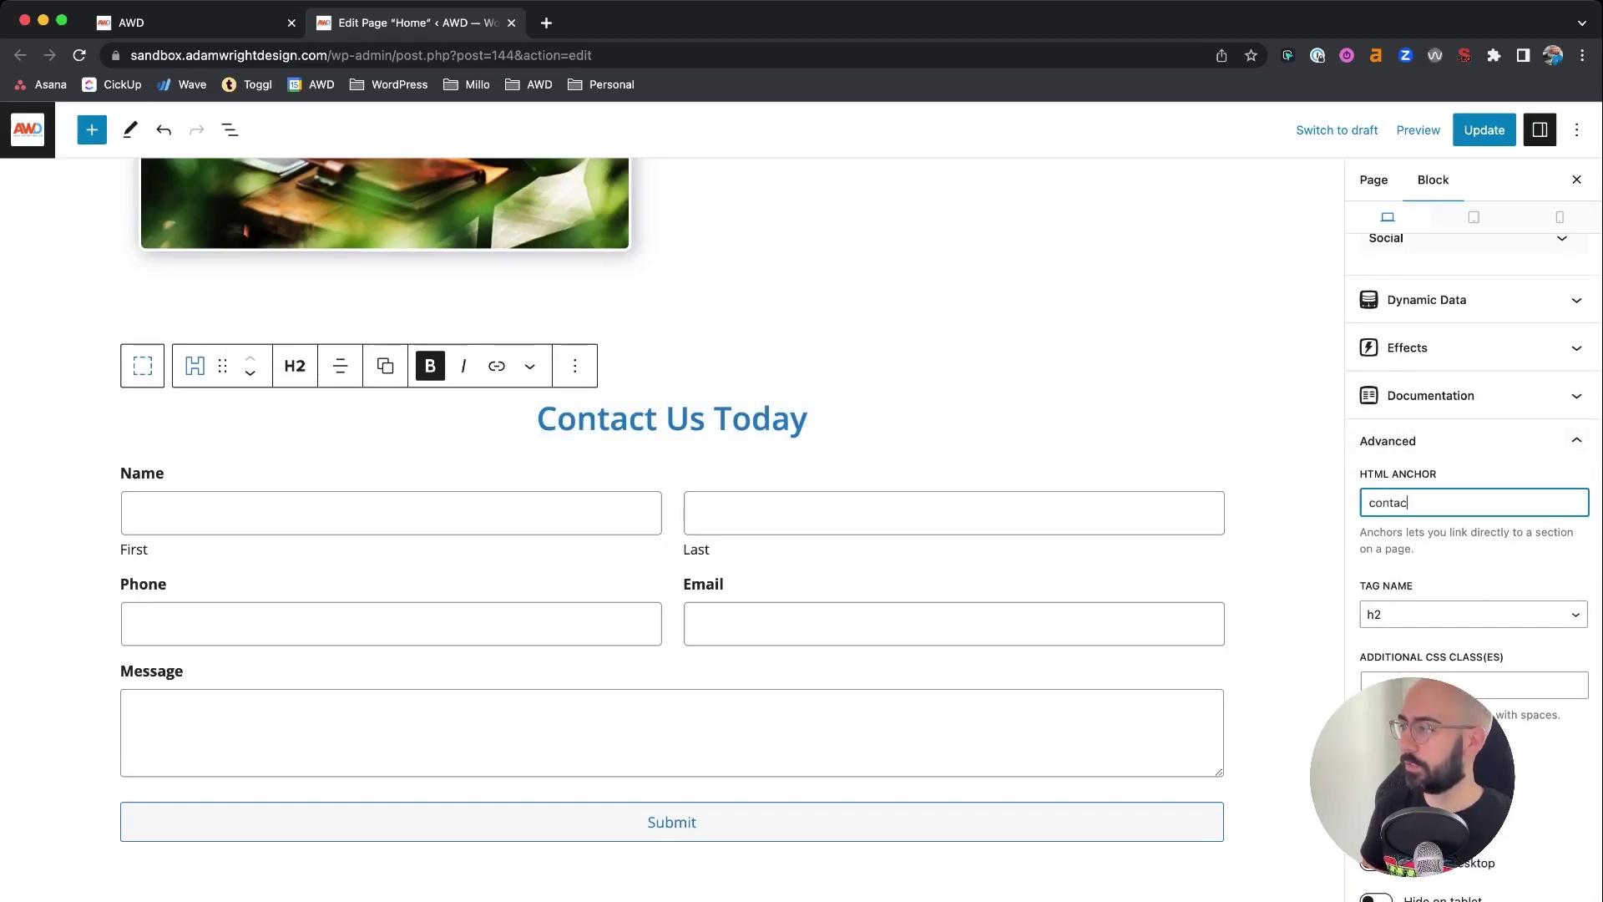
pyautogui.write('t')
pyautogui.click(1483, 129)
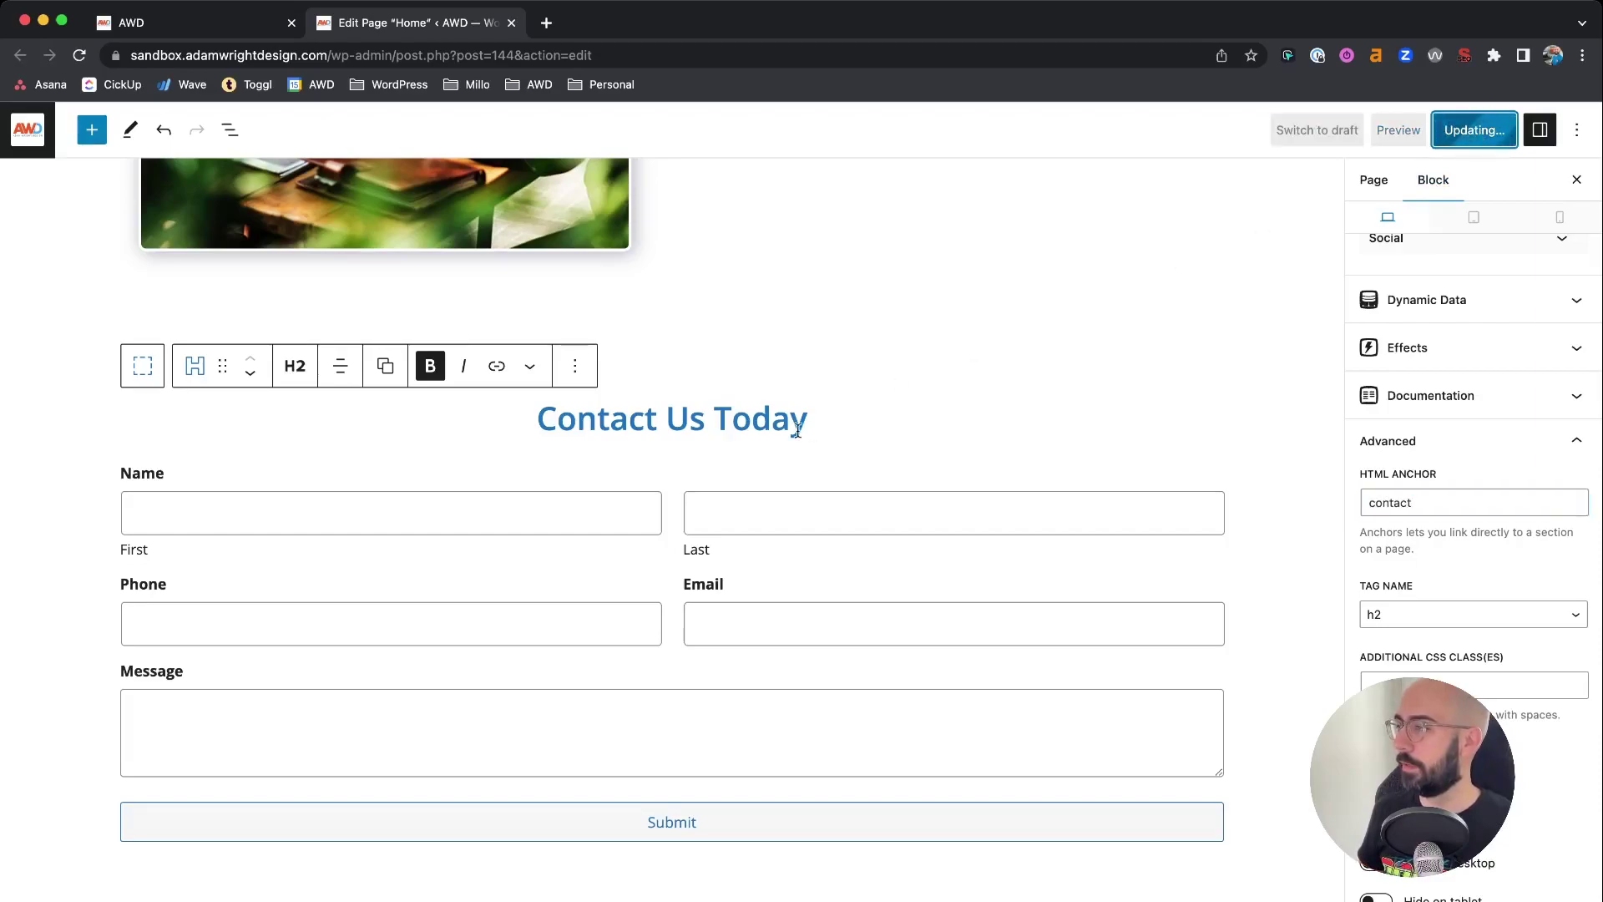
# Step: On the live site, follow the hero Contact Us link and scroll to confirm it reaches the form
pyautogui.click(228, 32)
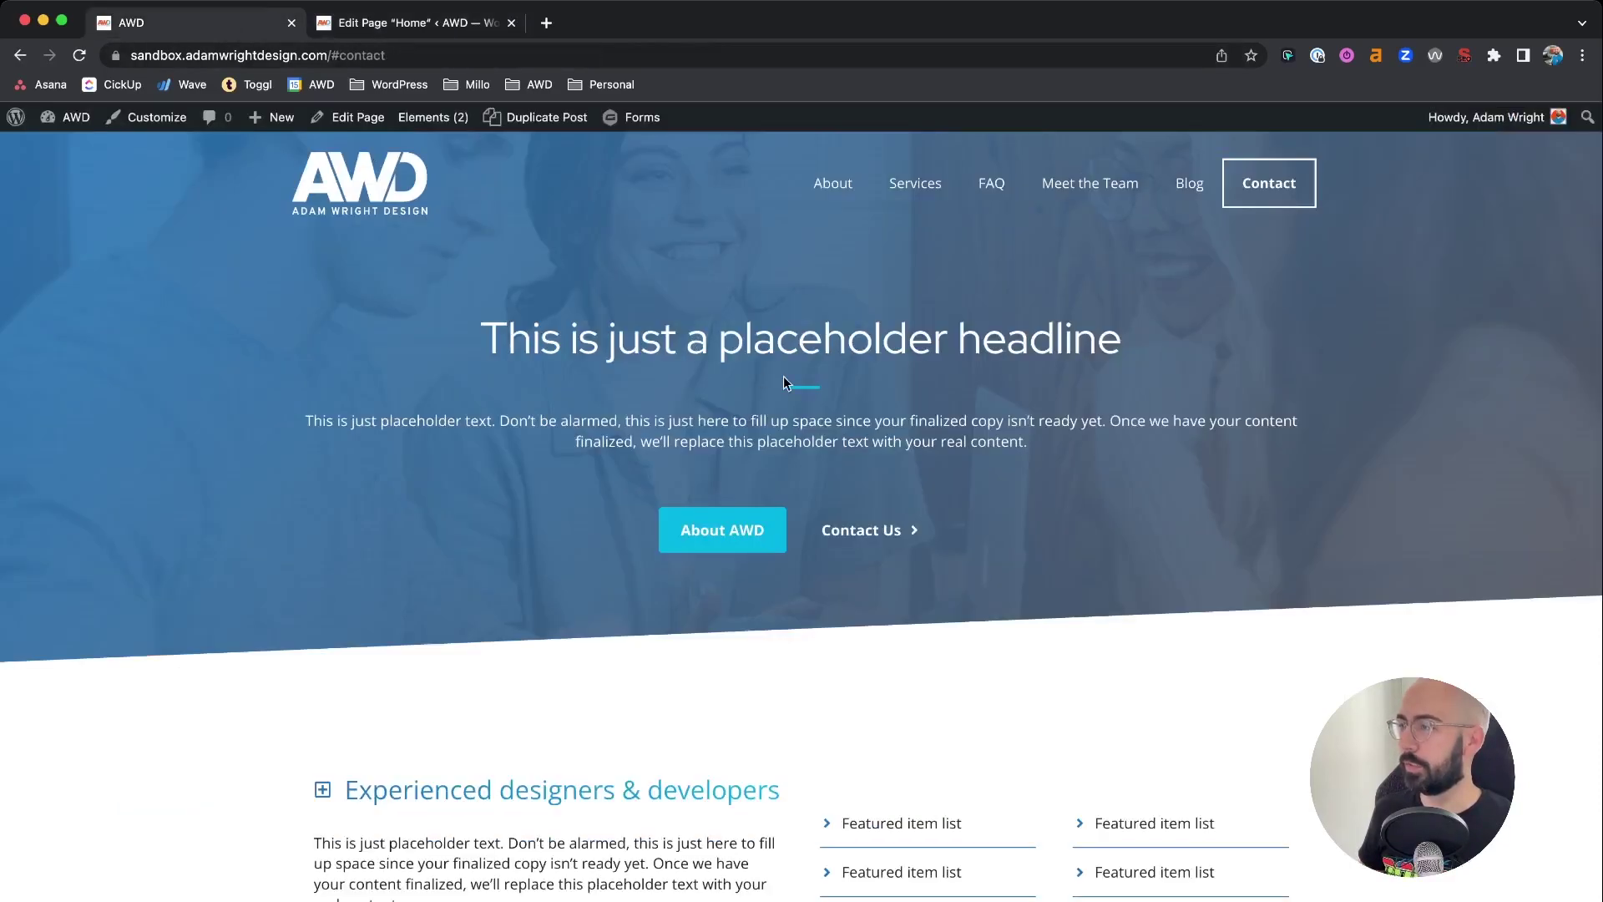
pyautogui.click(883, 531)
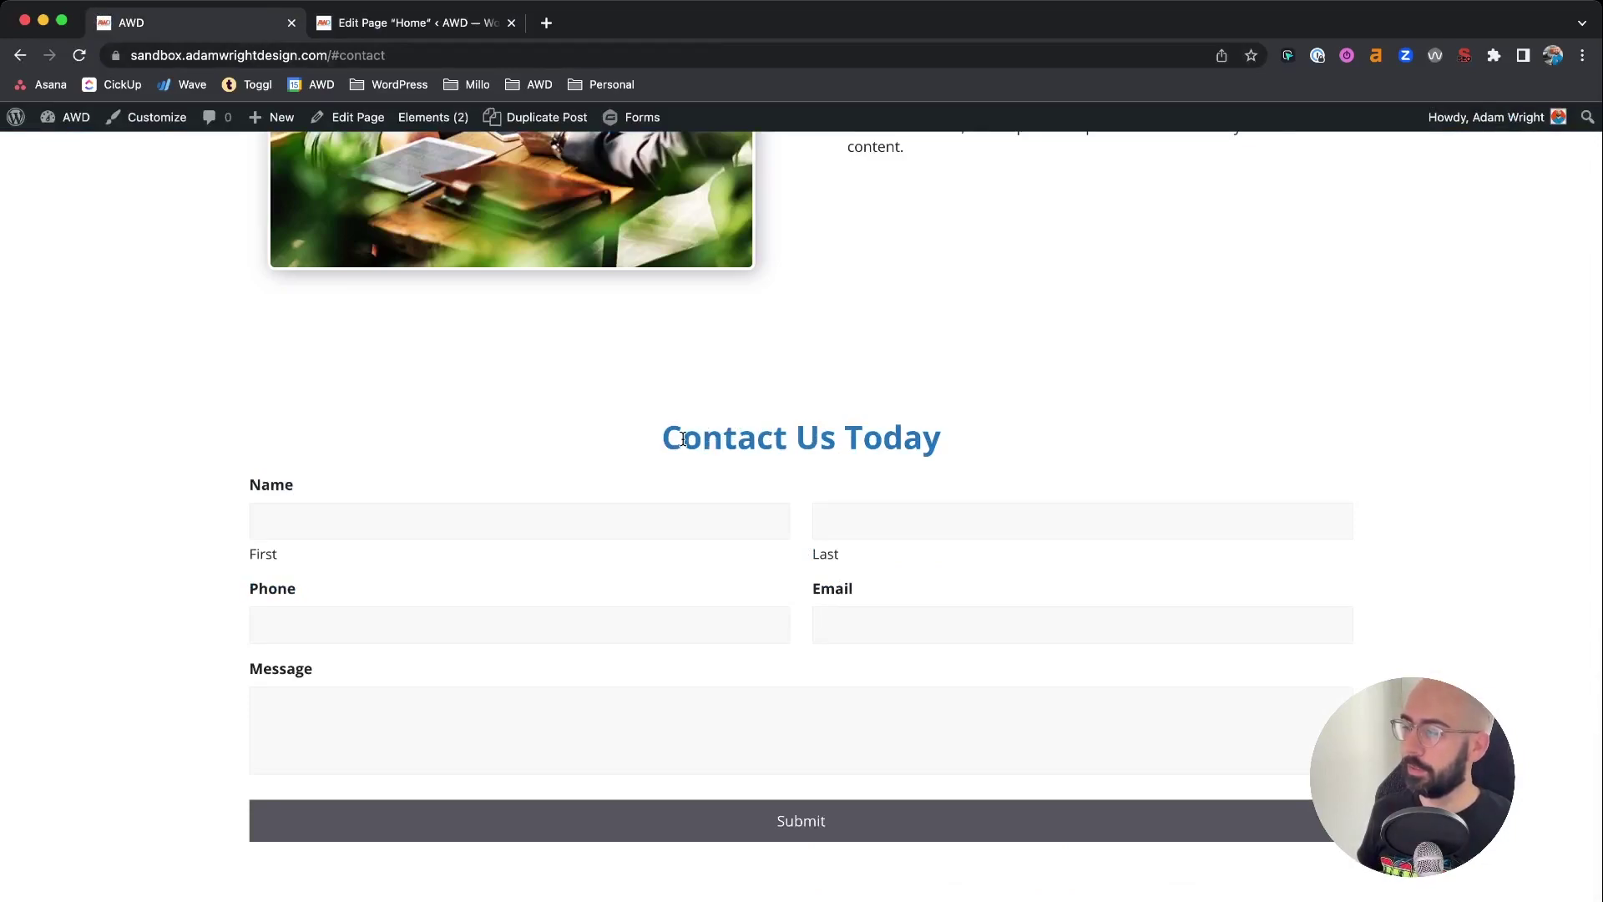
pyautogui.scroll(-2, 683, 439)
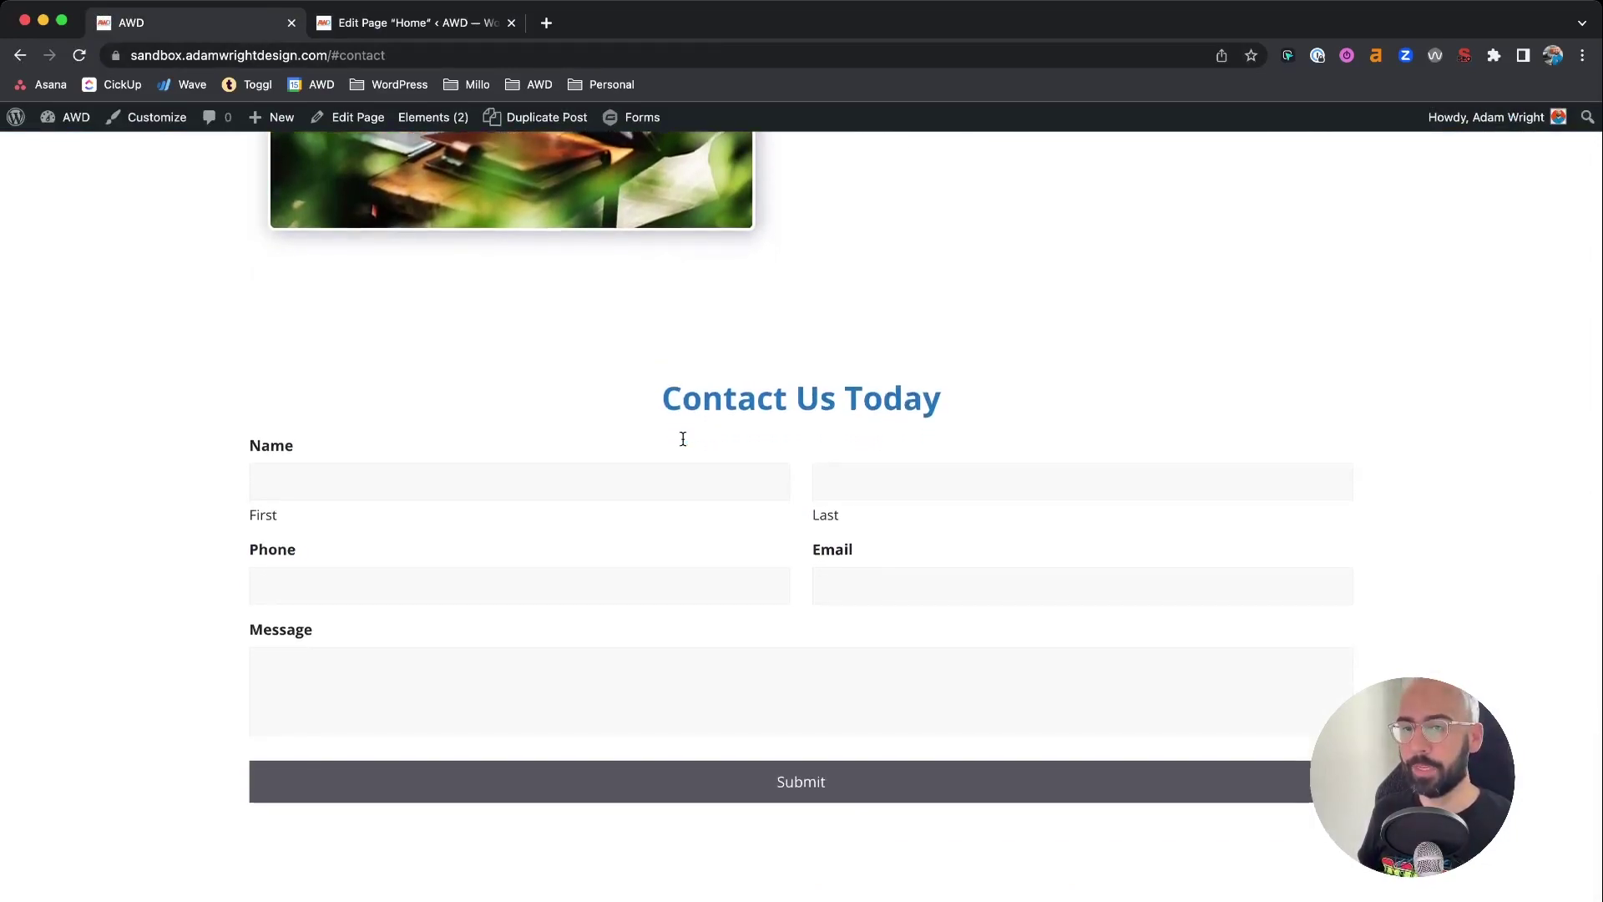
pyautogui.scroll(2, 683, 439)
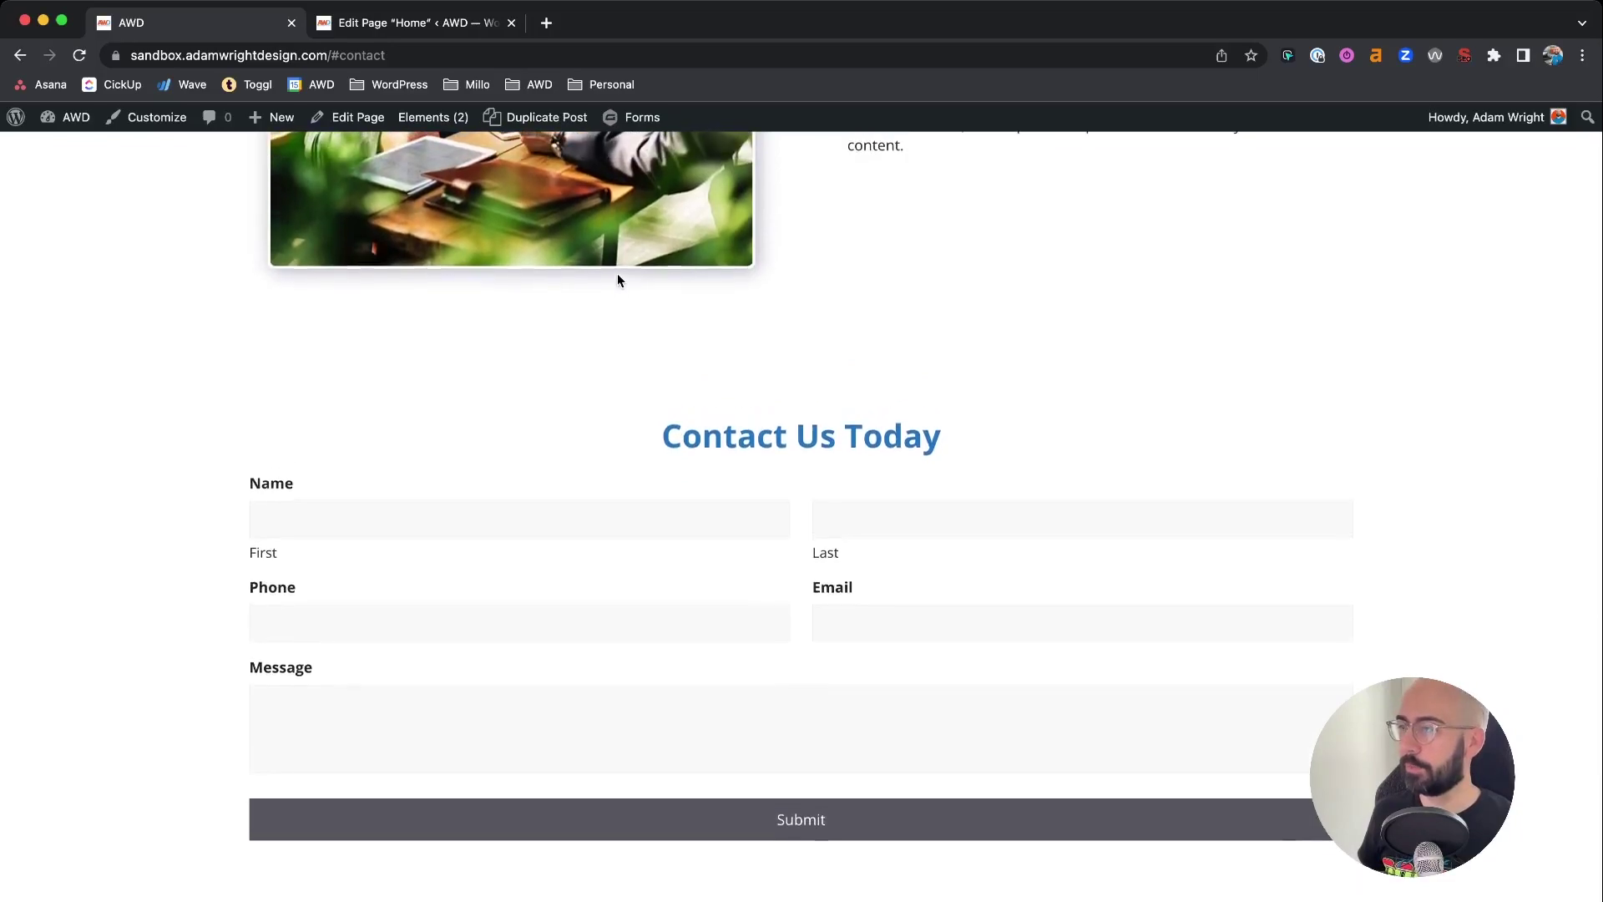
pyautogui.scroll(6, 671, 419)
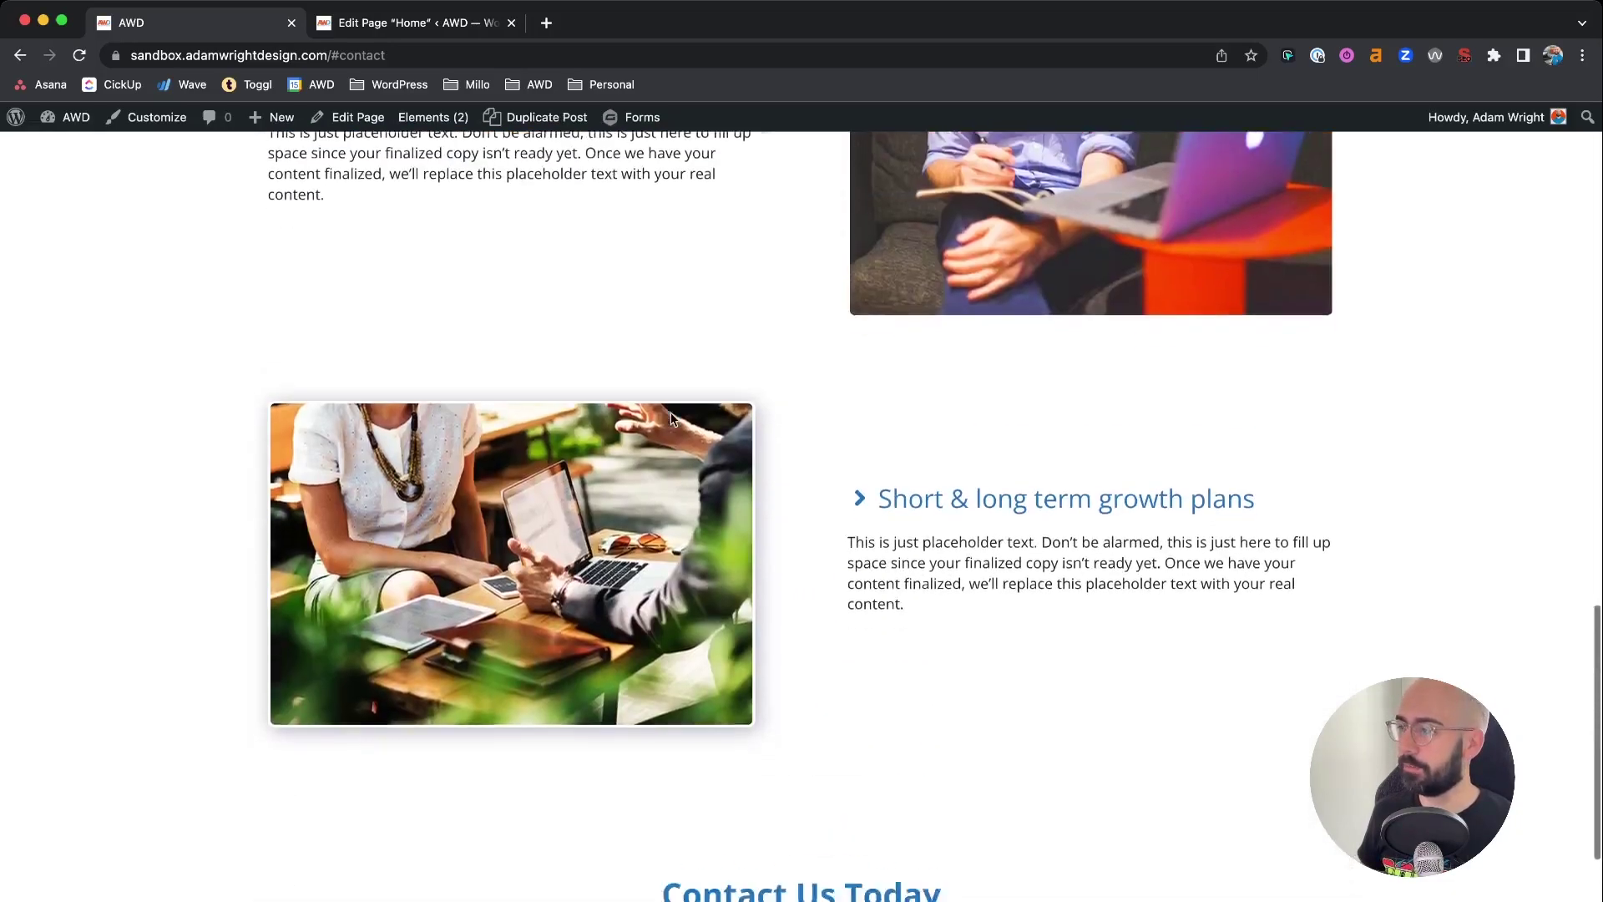
pyautogui.scroll(-3, 672, 418)
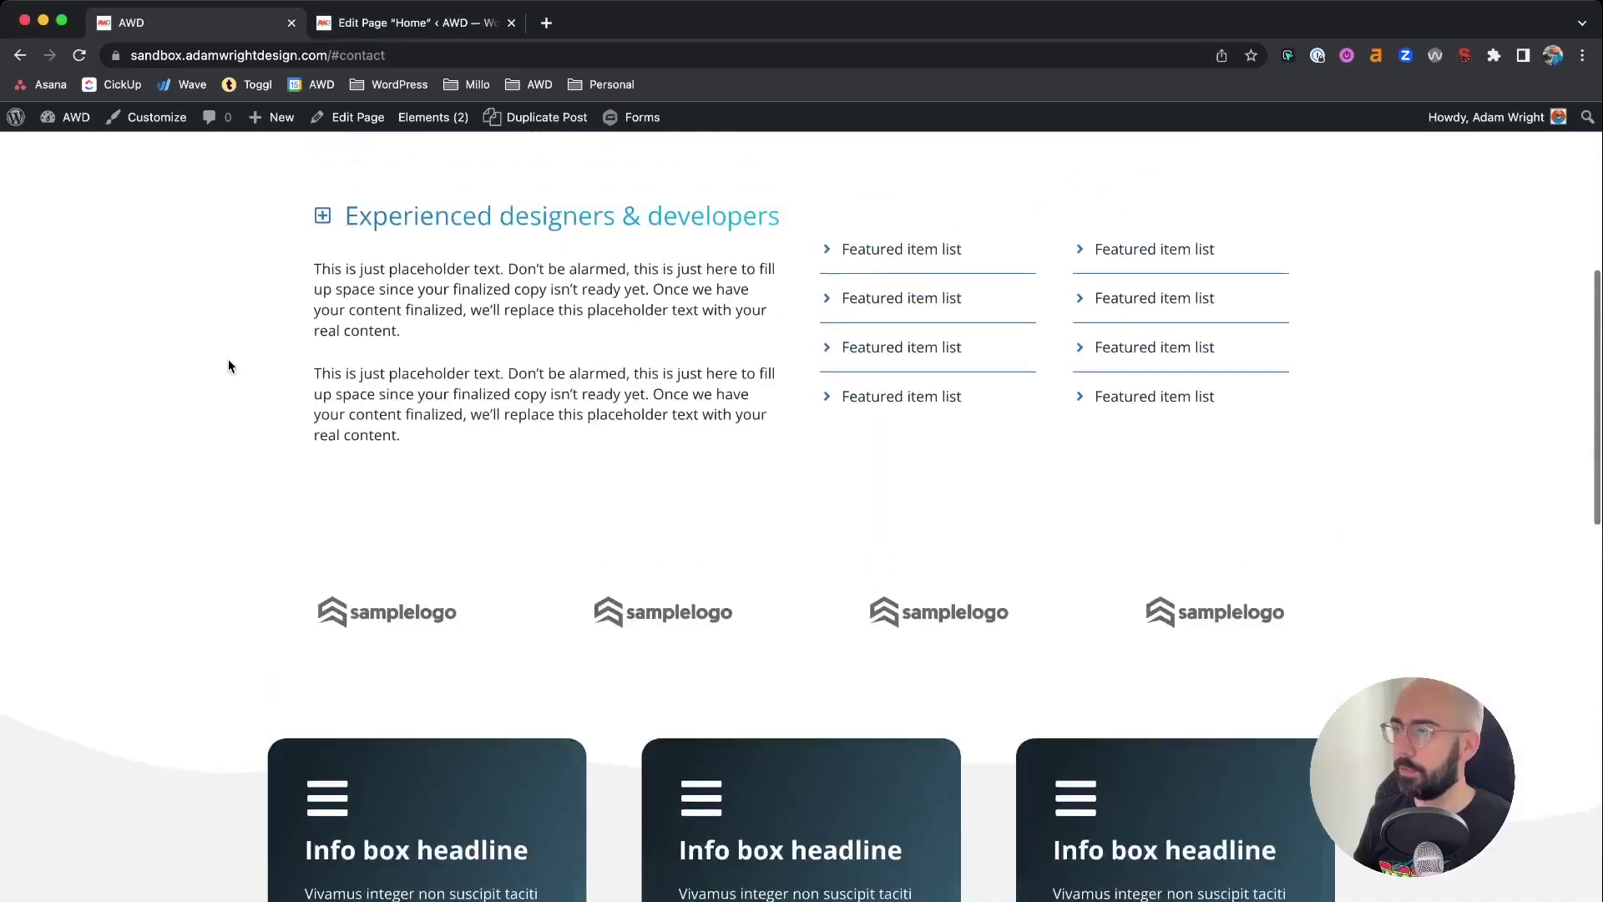
pyautogui.scroll(7, 229, 361)
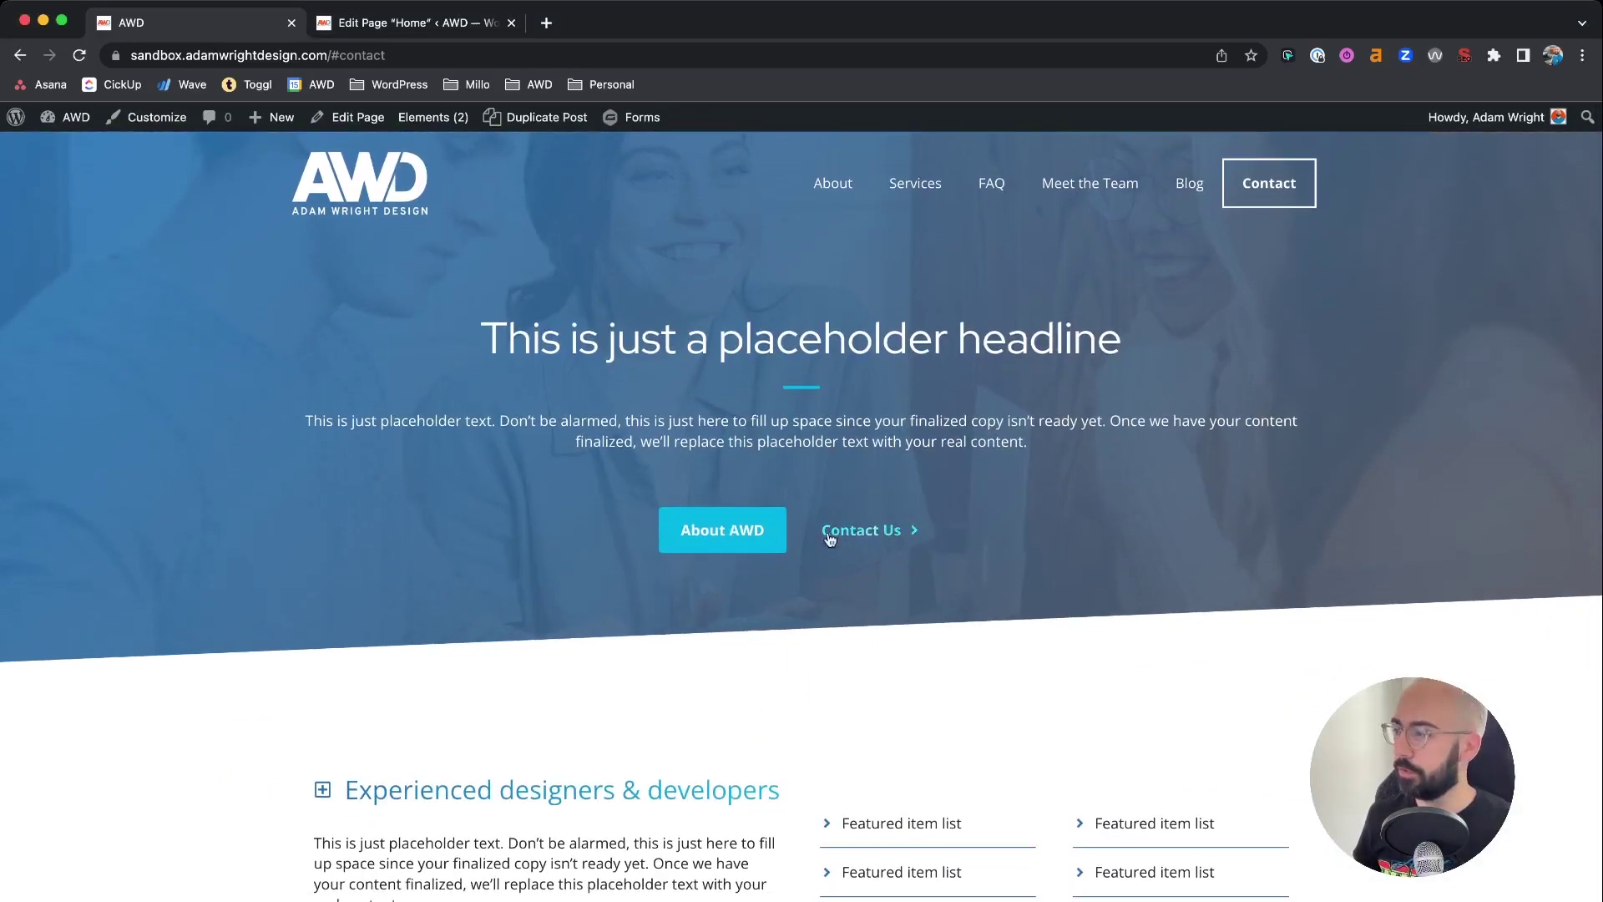
# Step: Follow the hero Contact Us link and select the full page address ending in #contact to copy it
pyautogui.click(873, 535)
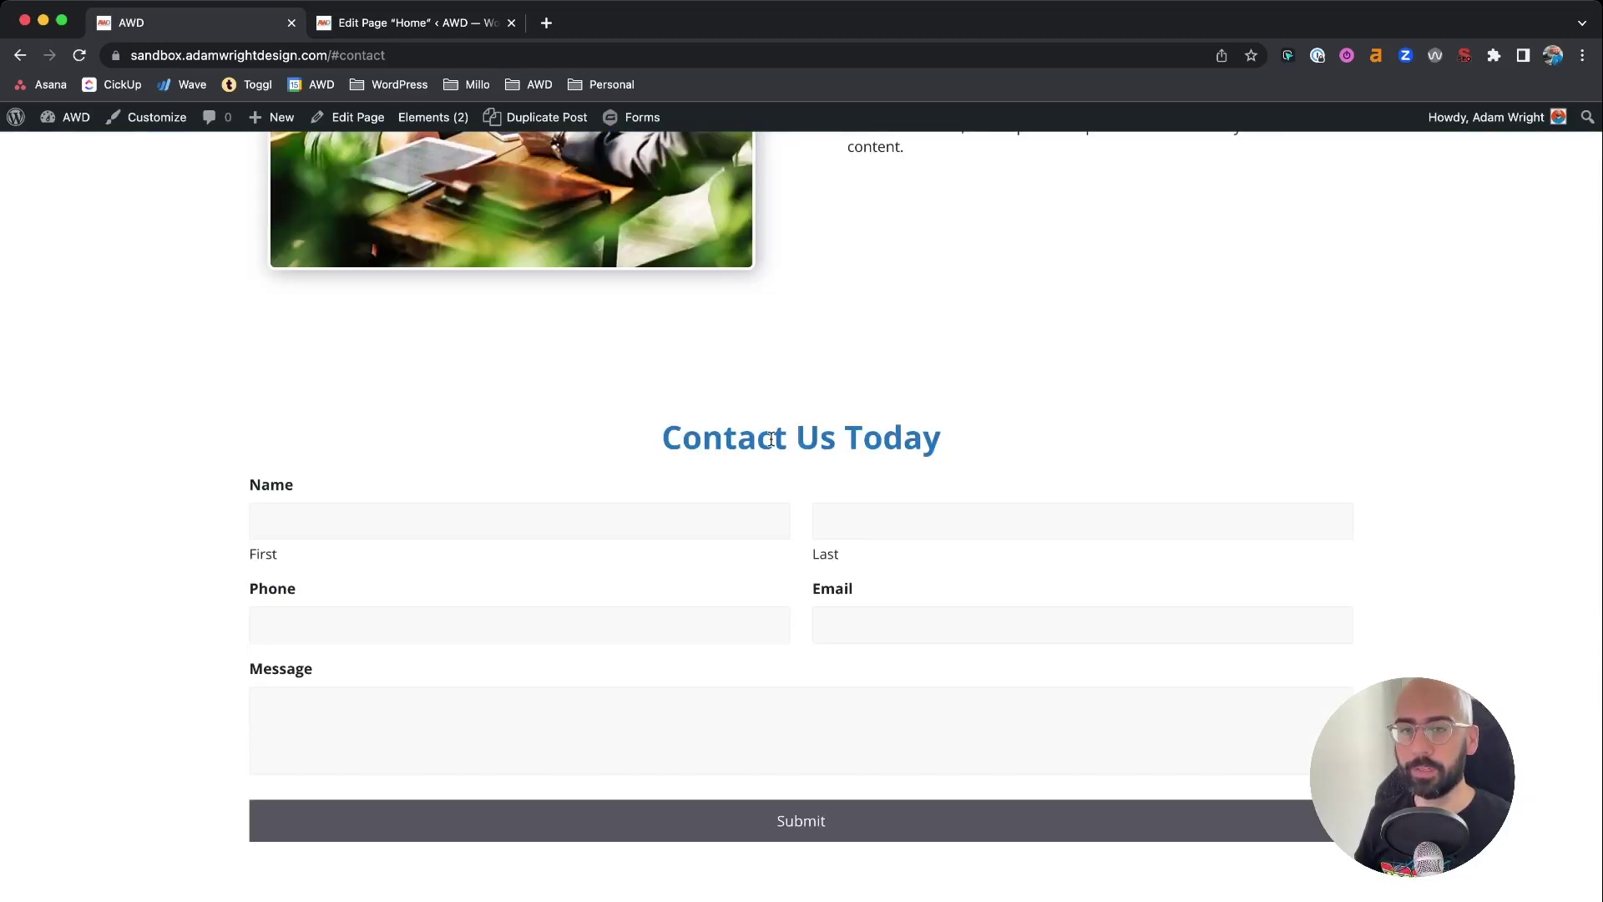
pyautogui.click(403, 56)
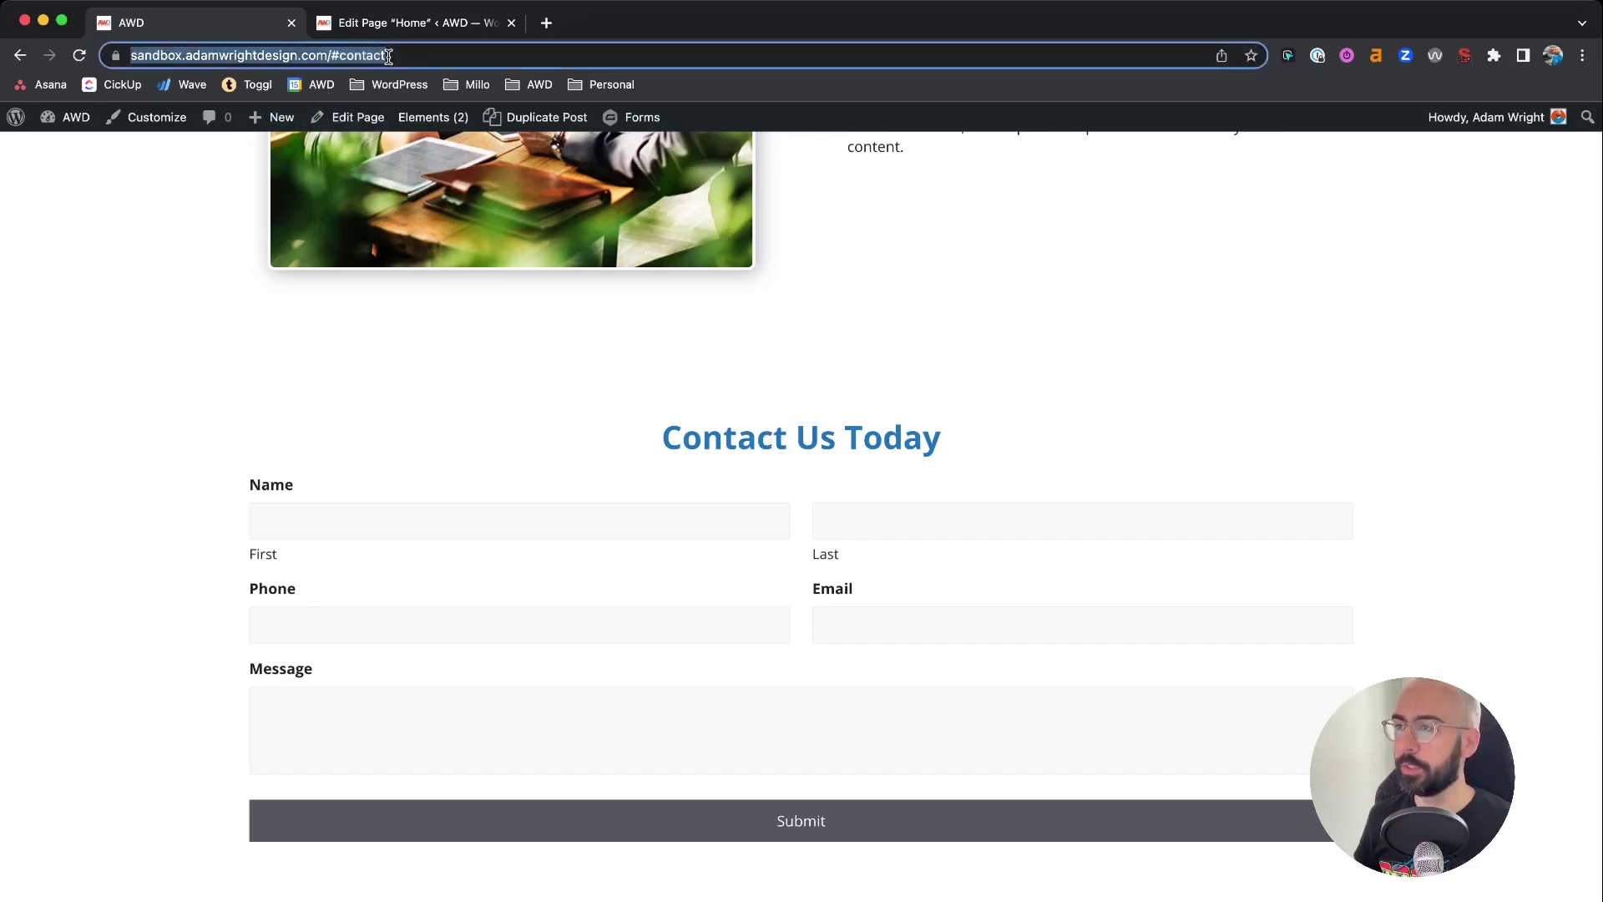
pyautogui.click(337, 55)
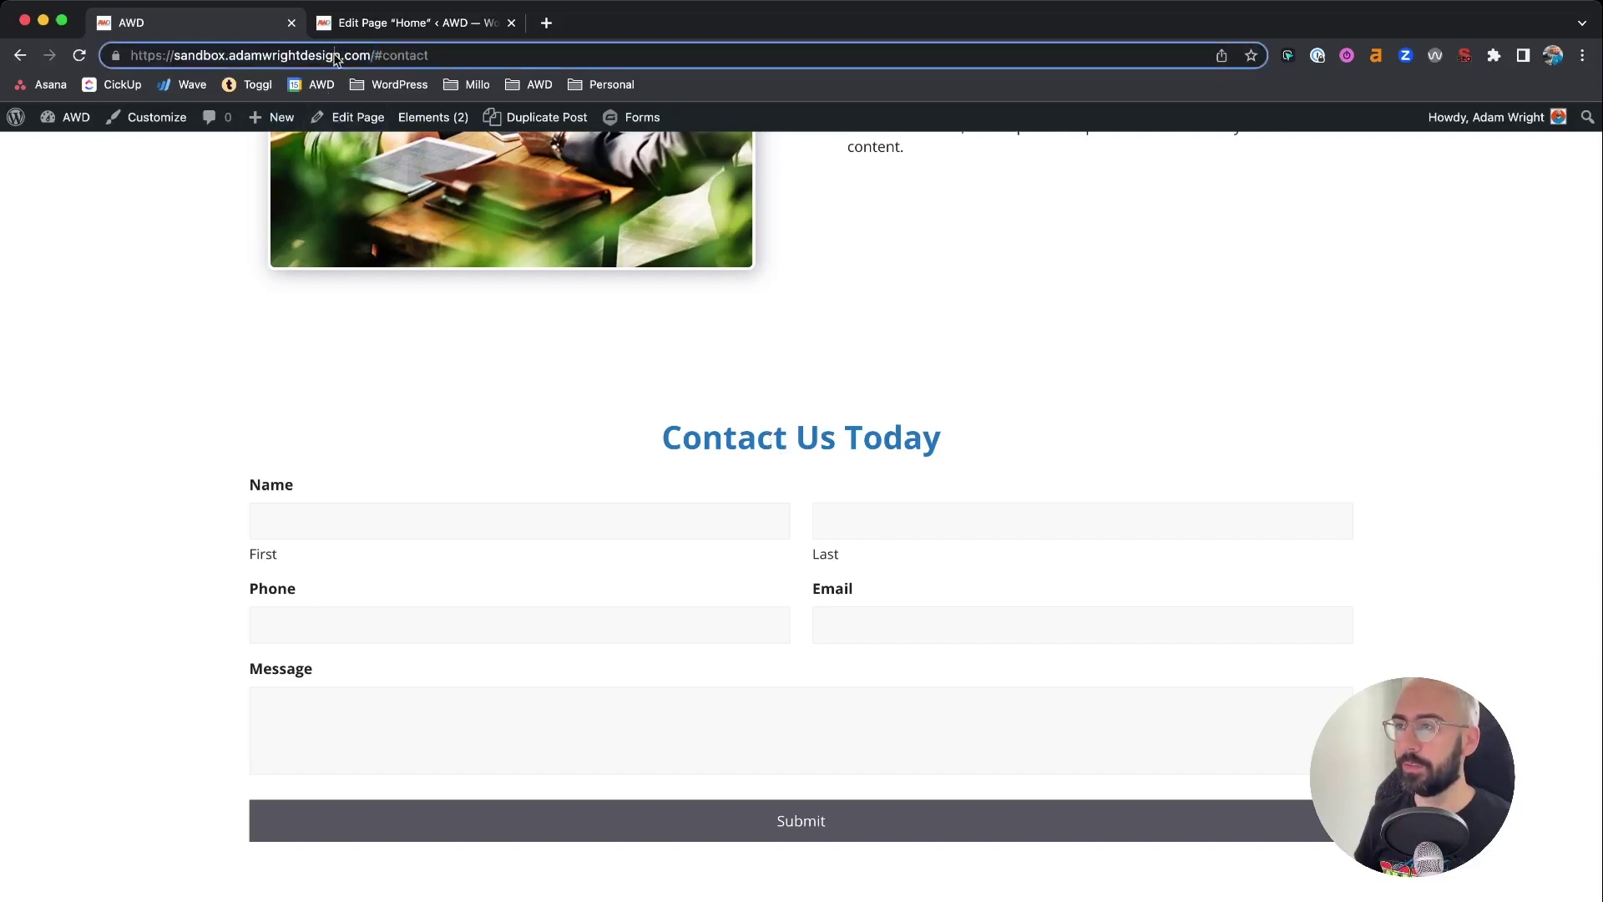
pyautogui.moveTo(375, 55); pyautogui.dragTo(588, 54)
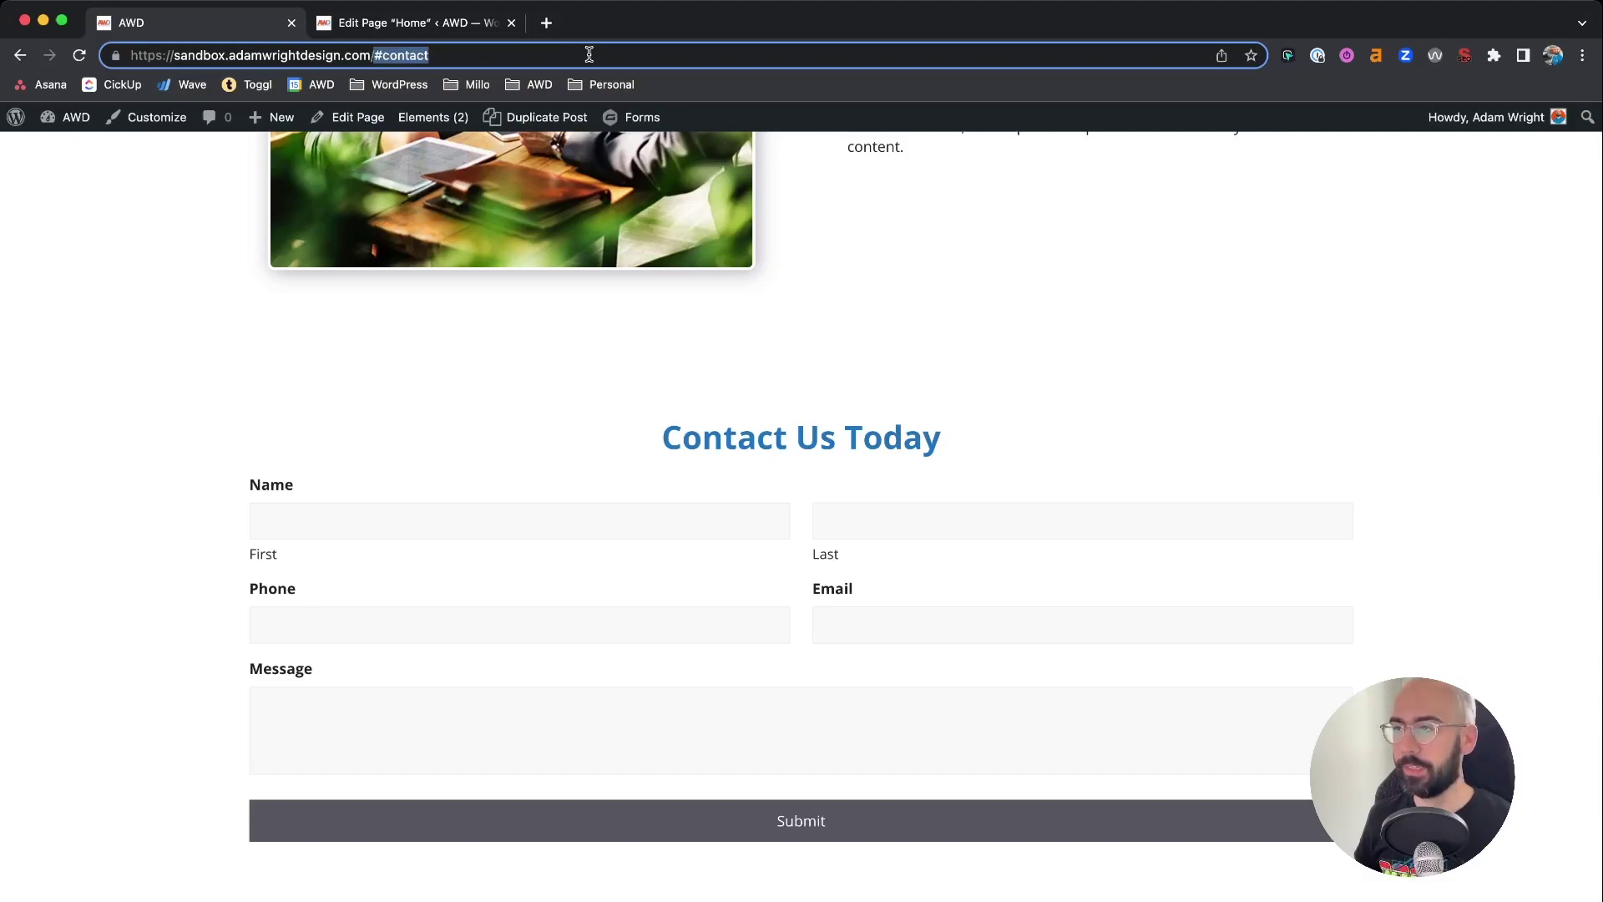
pyautogui.click(589, 54)
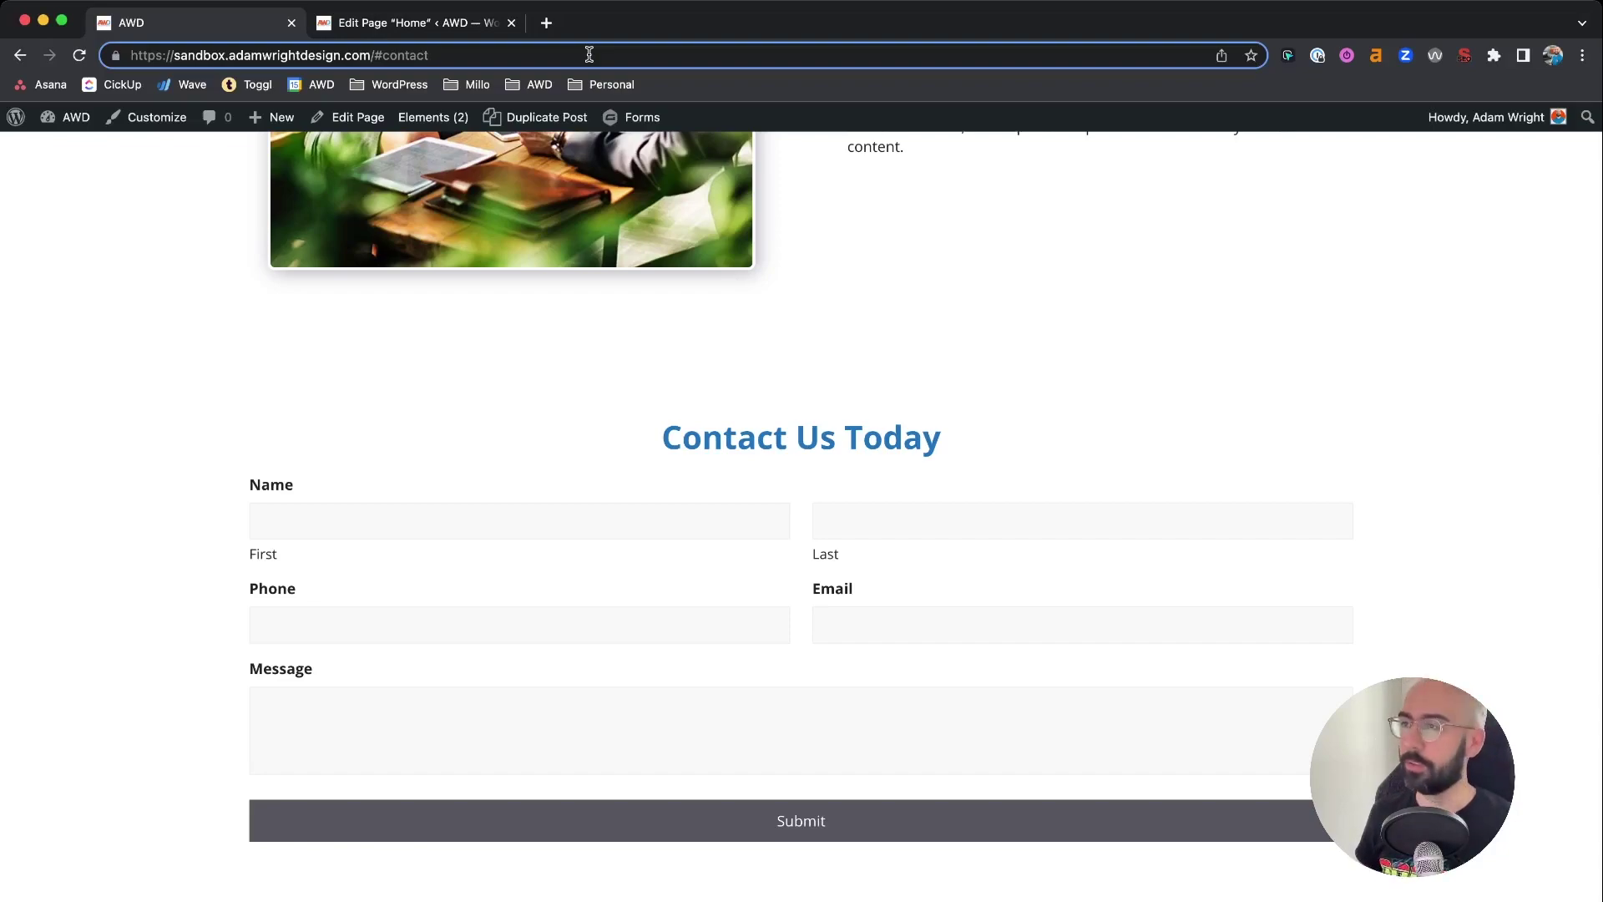
pyautogui.press('super+a')
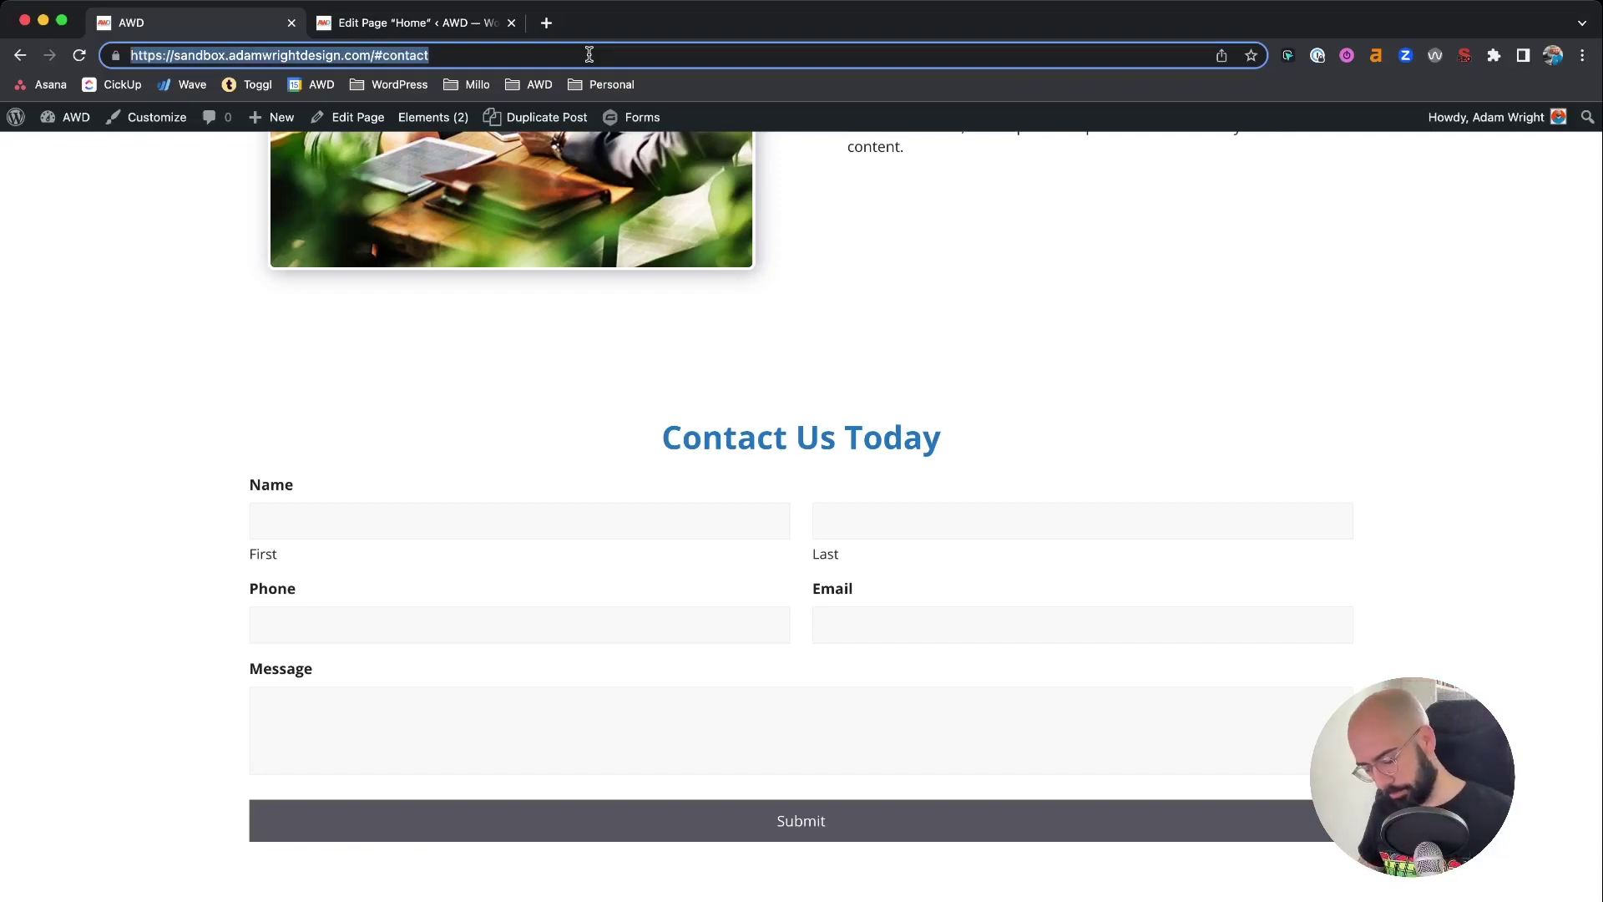
# Step: Go from the admin dashboard to Appearance > Menus
pyautogui.click(61, 122)
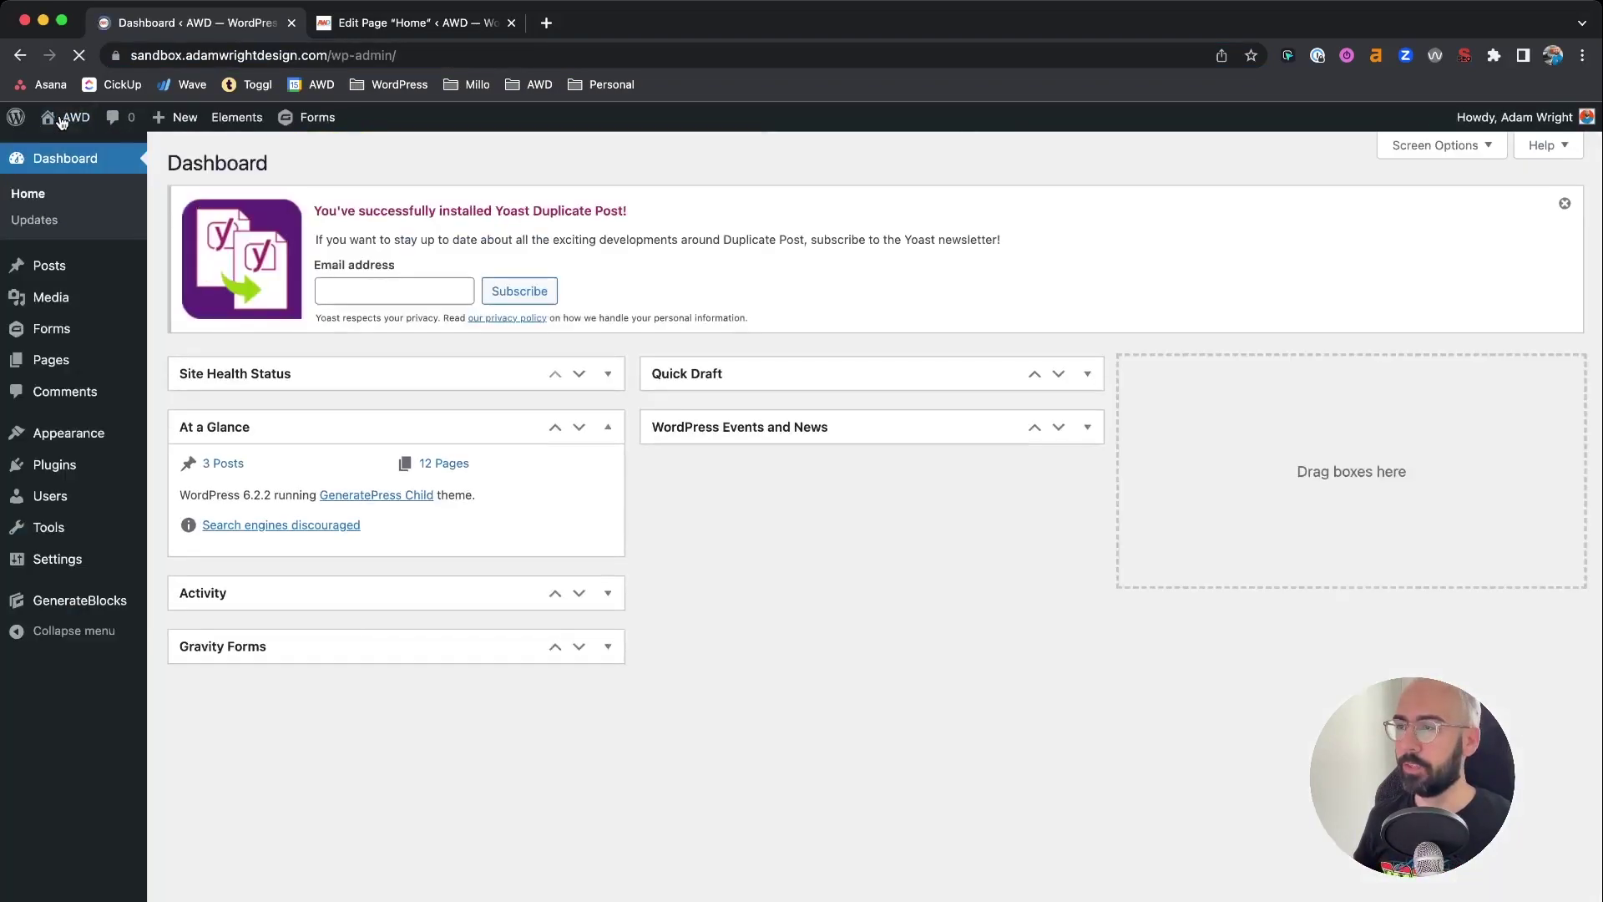
pyautogui.moveTo(64, 466)
pyautogui.moveTo(73, 434)
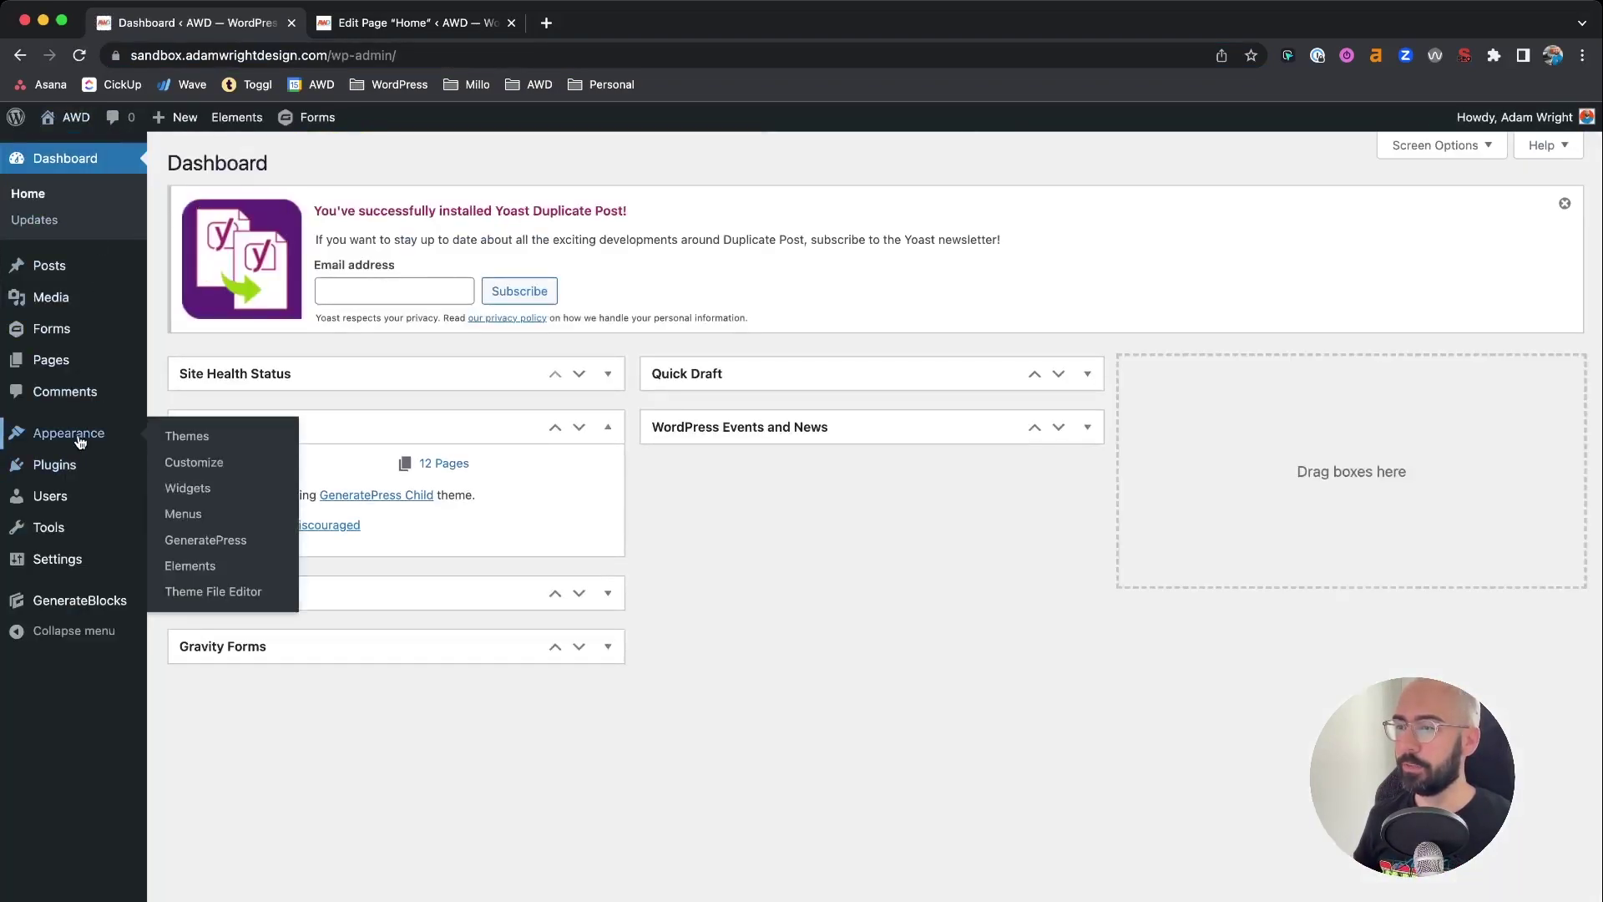
pyautogui.click(177, 515)
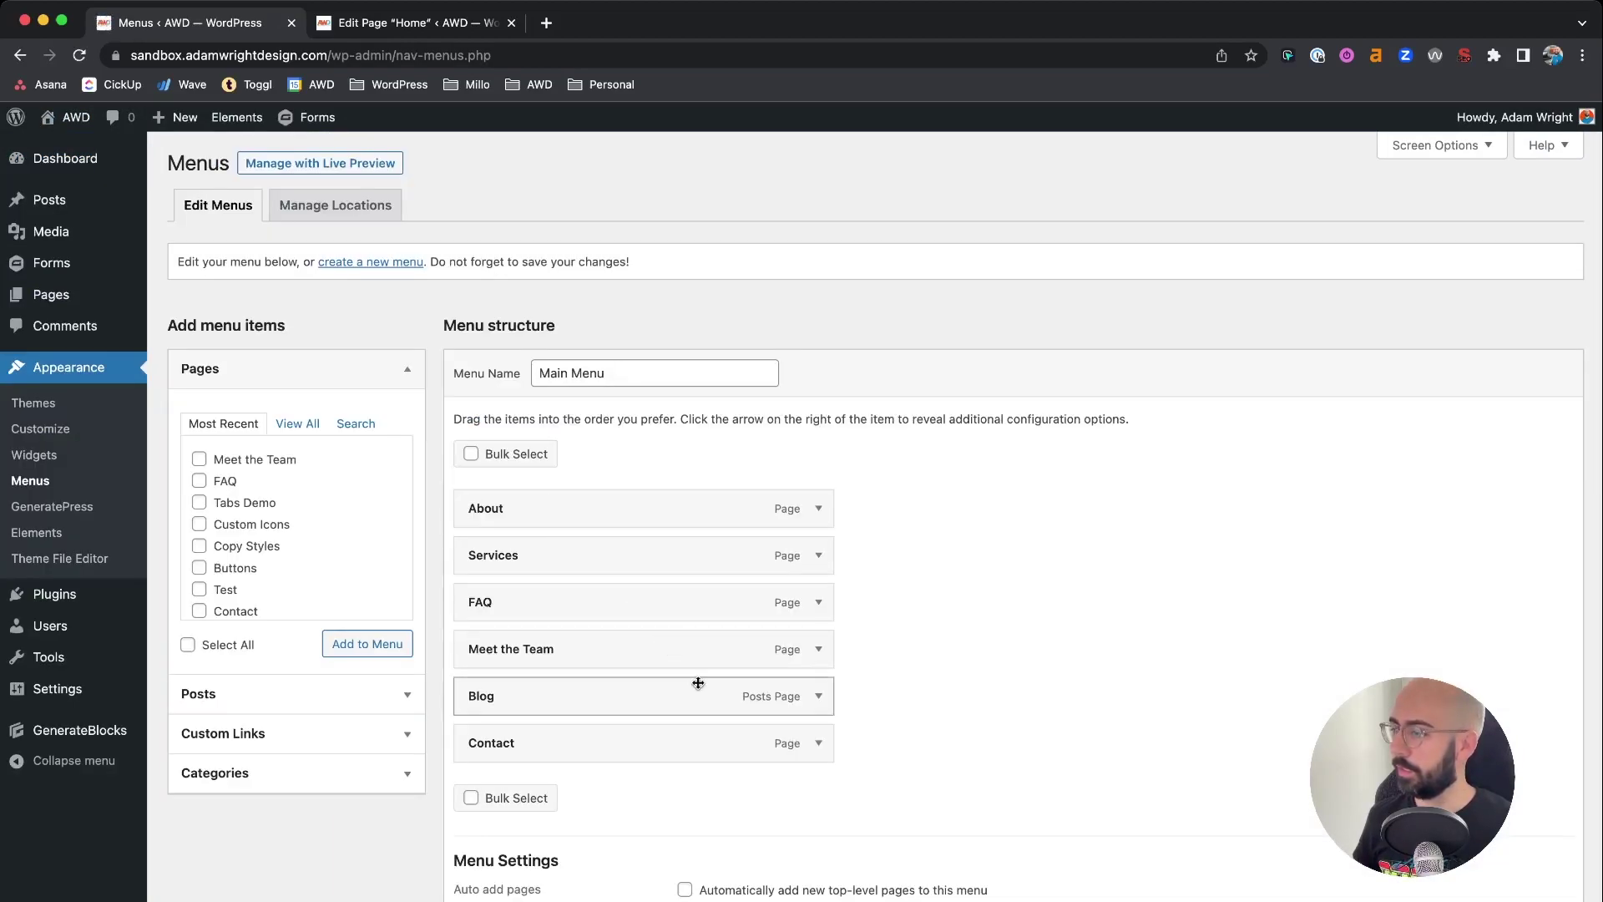
# Step: Add a 'Contact Us' custom link with the pasted #contact URL to Main Menu
pyautogui.scroll(-2, 694, 673)
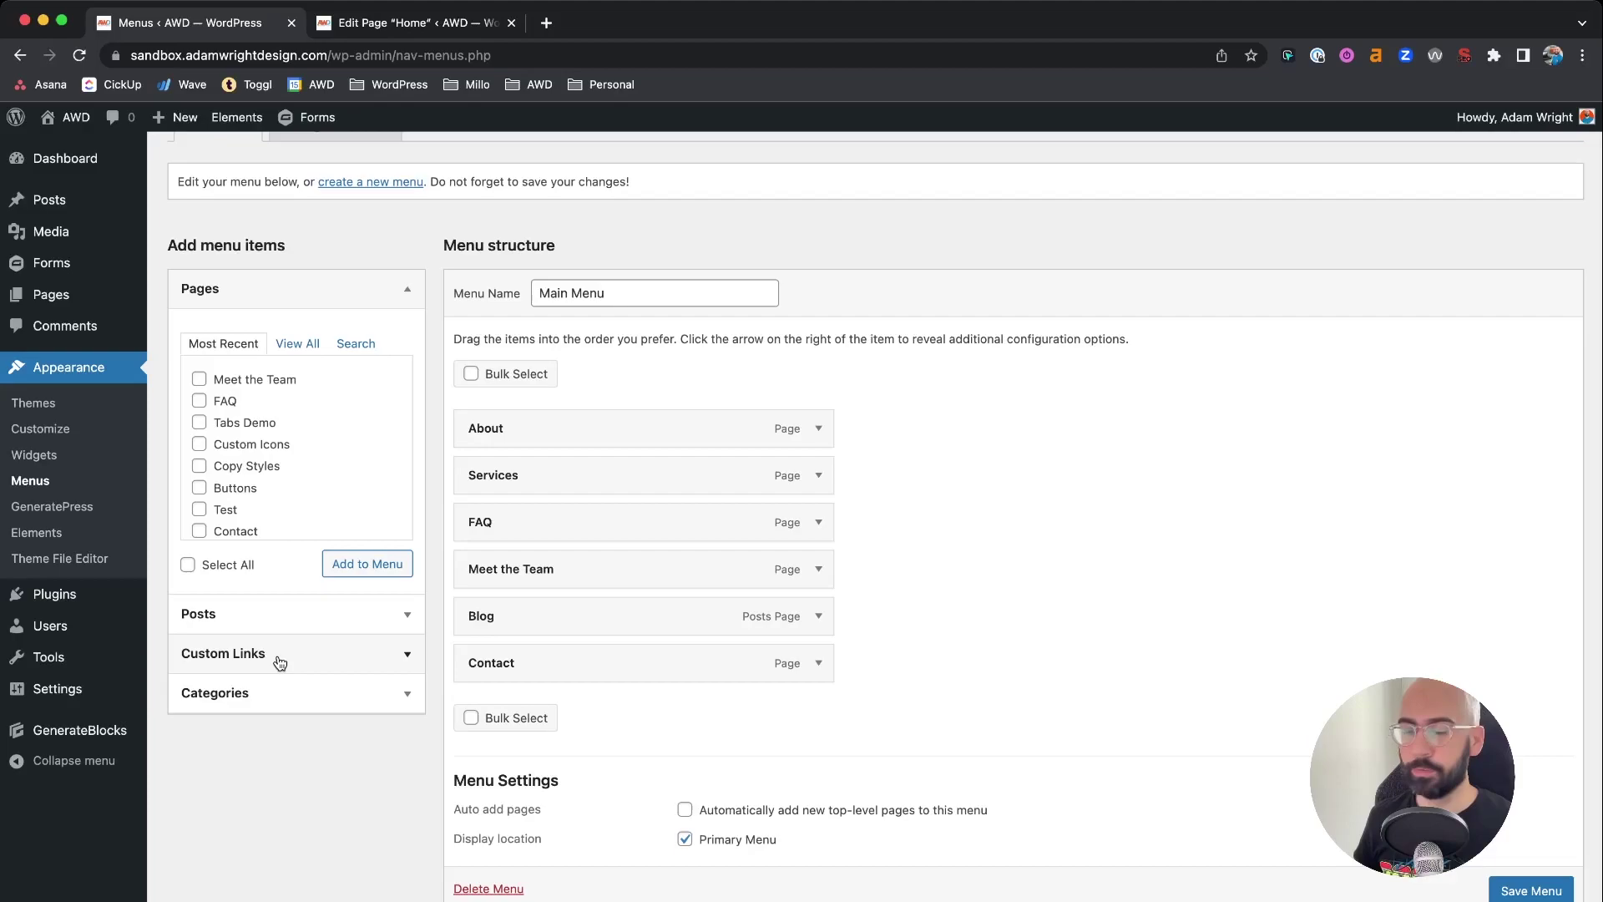
pyautogui.click(280, 660)
pyautogui.click(291, 427)
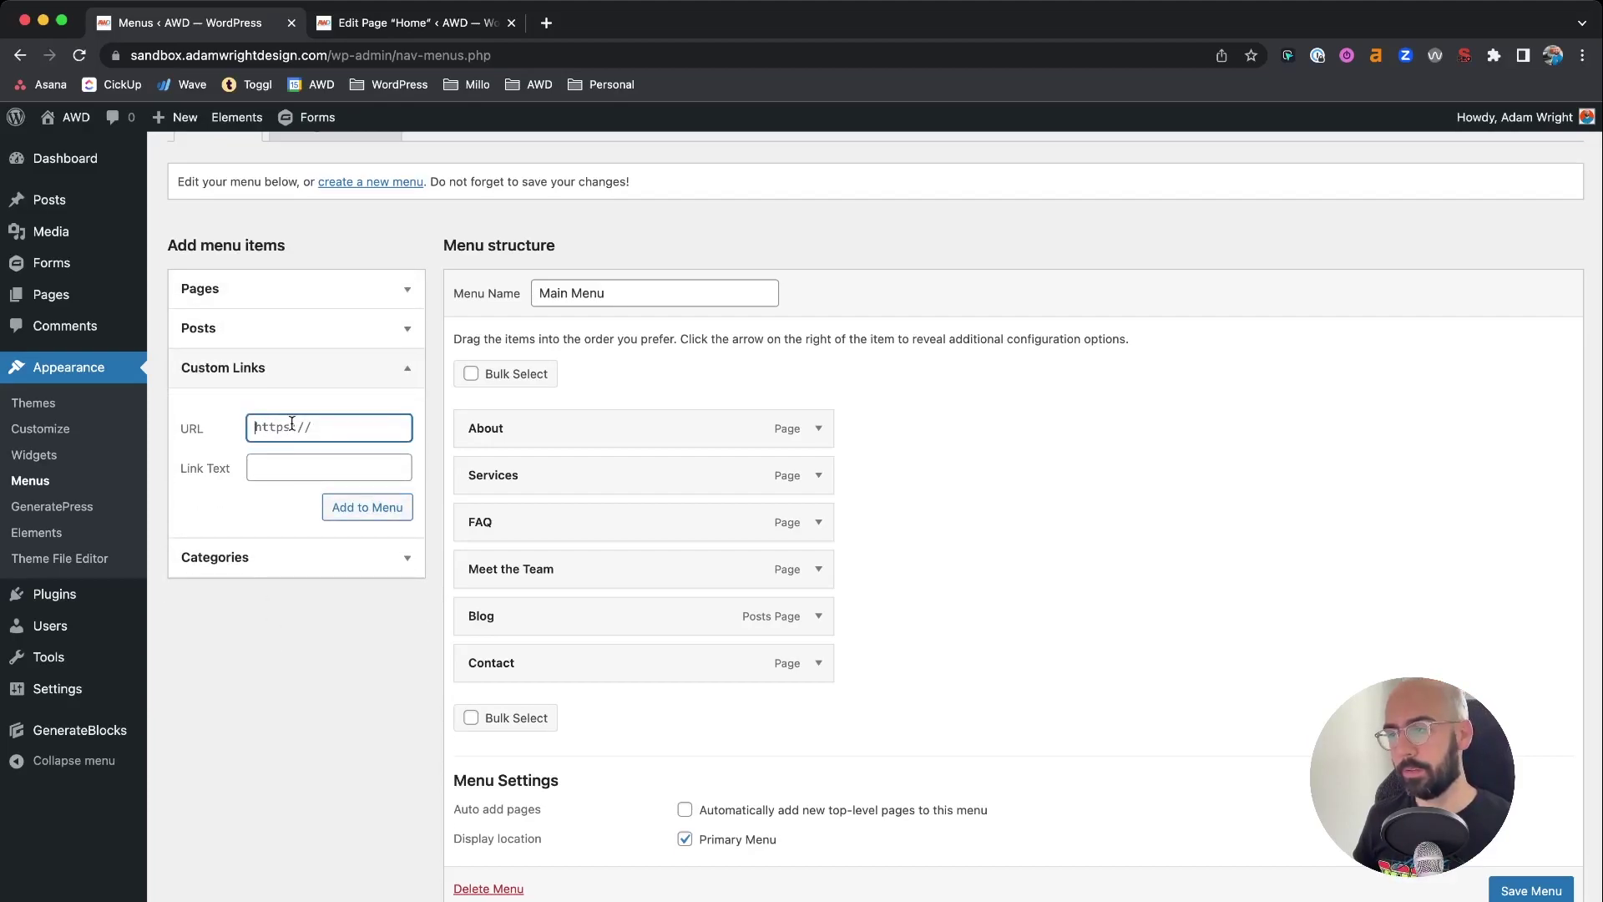
pyautogui.press('super+v')
pyautogui.click(316, 468)
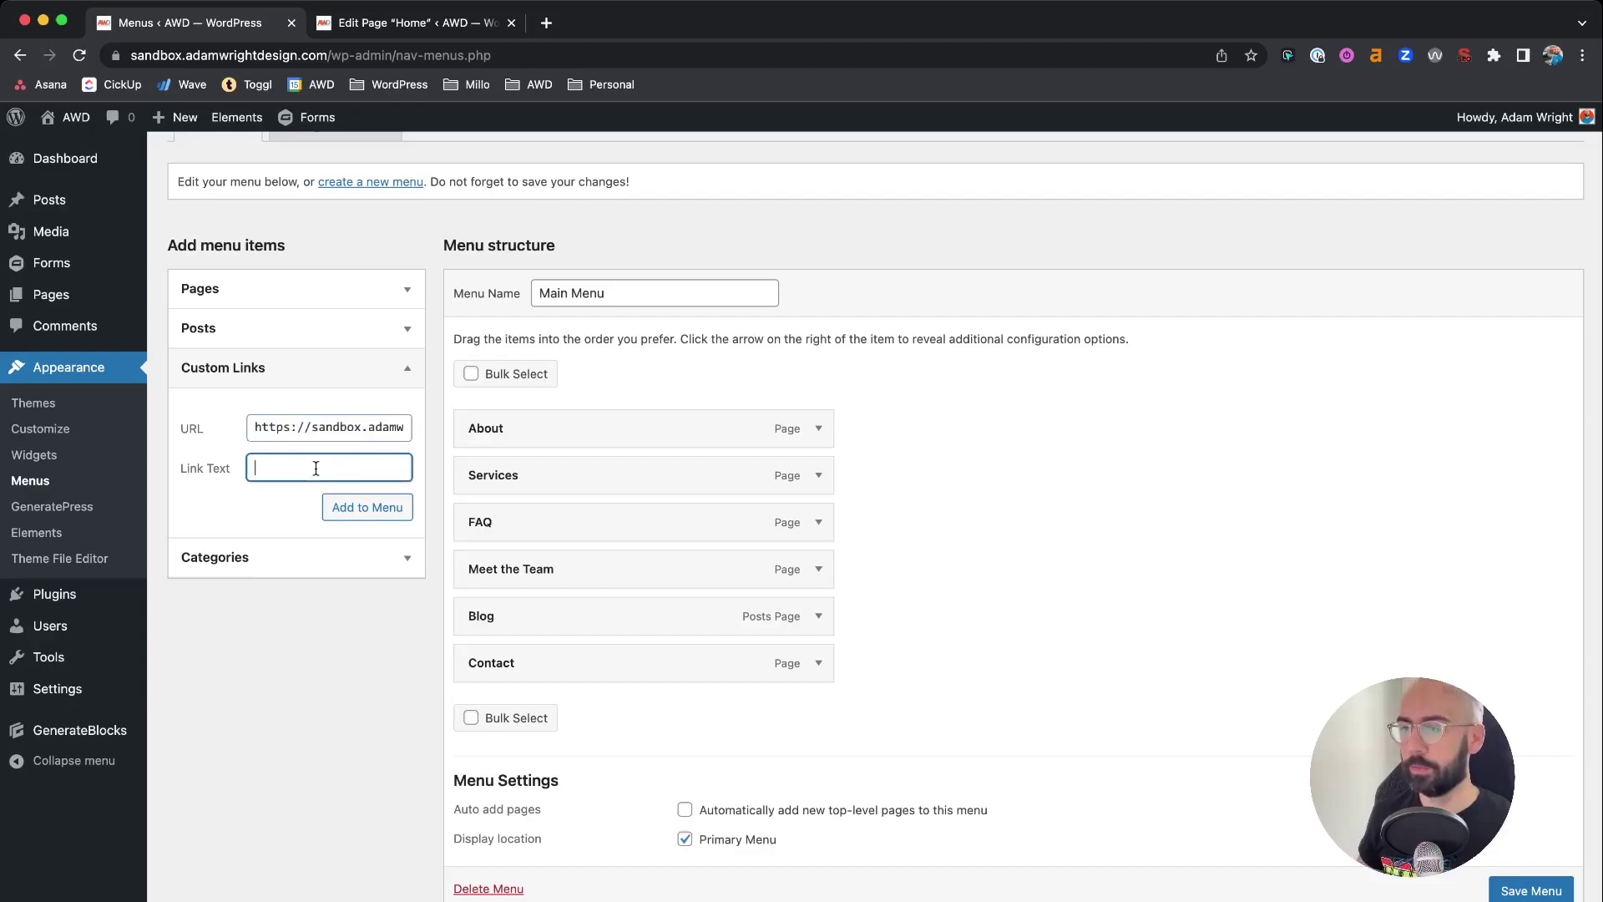
pyautogui.write('Con')
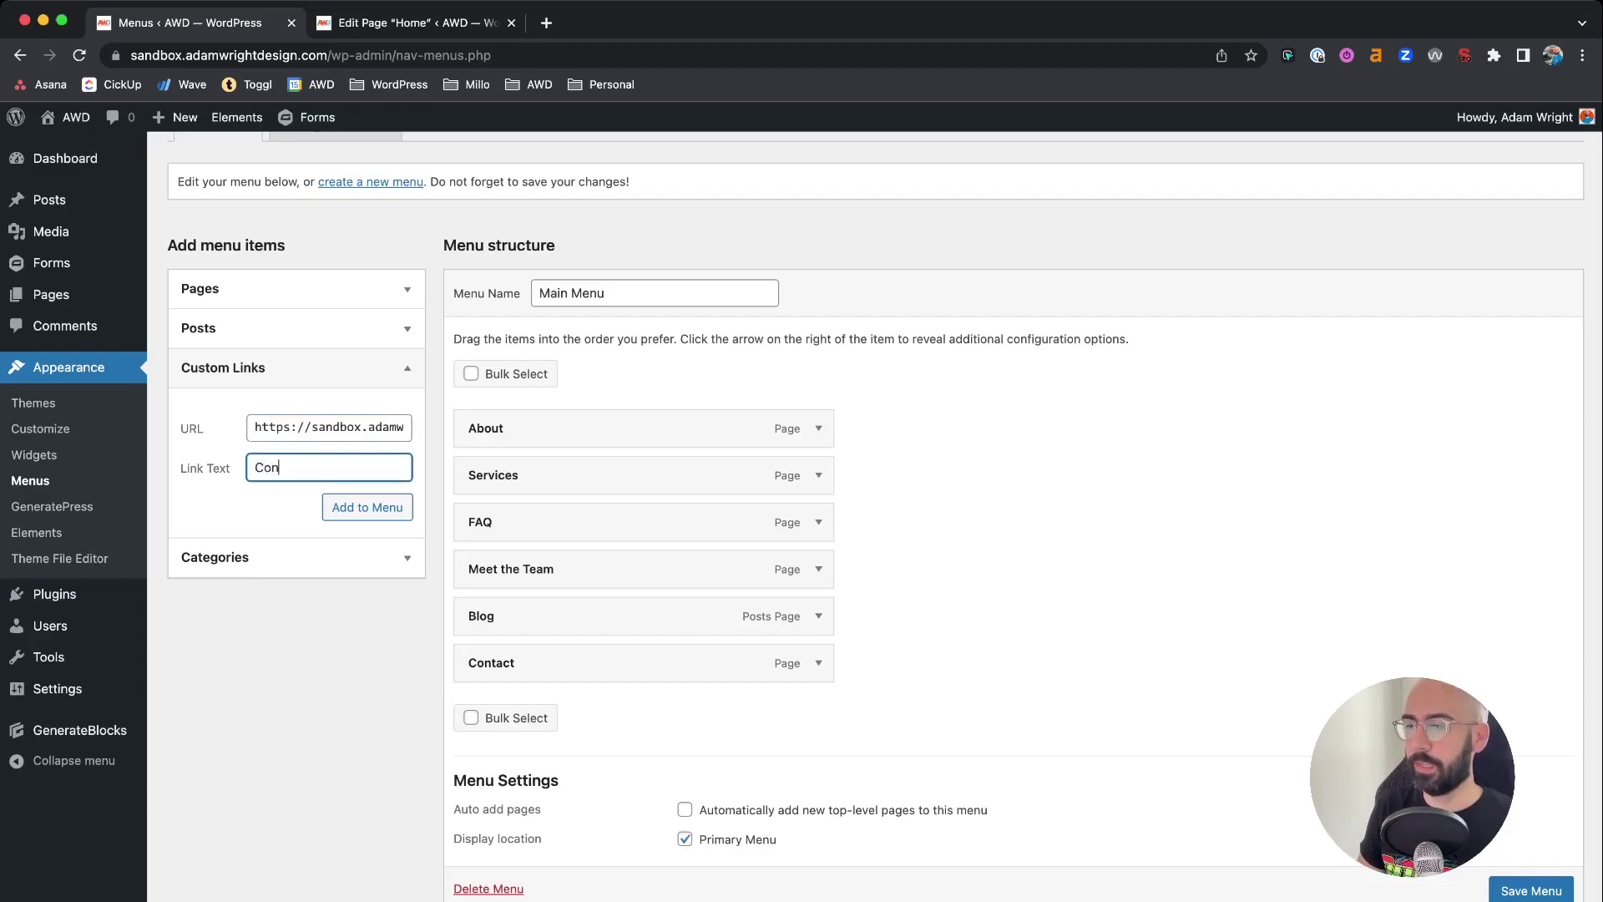
pyautogui.write('tact Us')
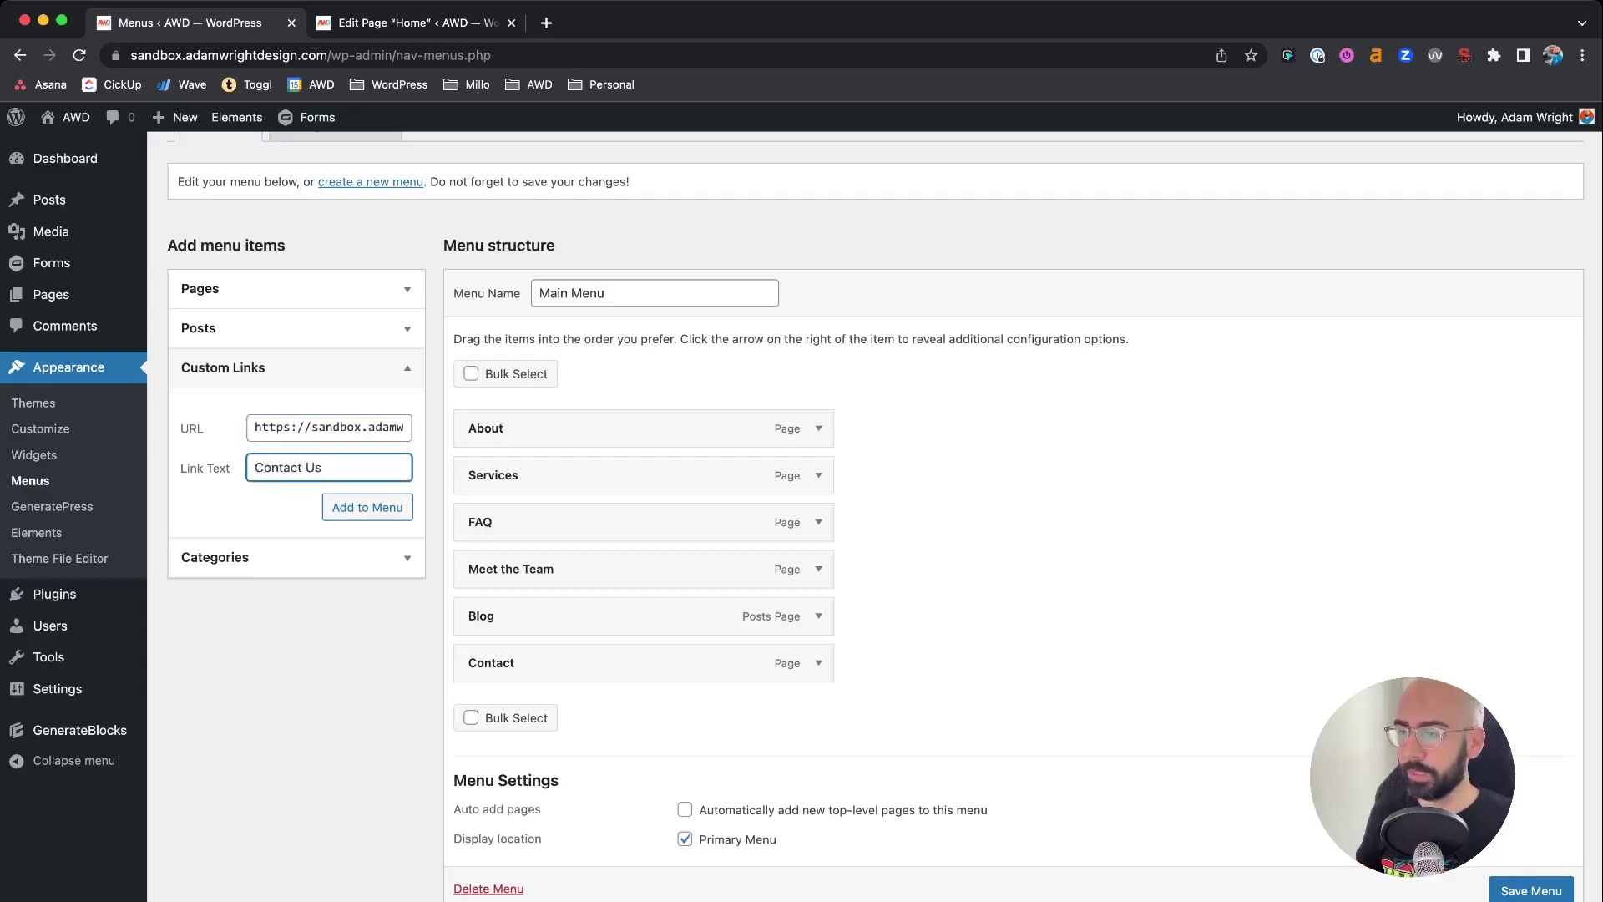
pyautogui.click(368, 509)
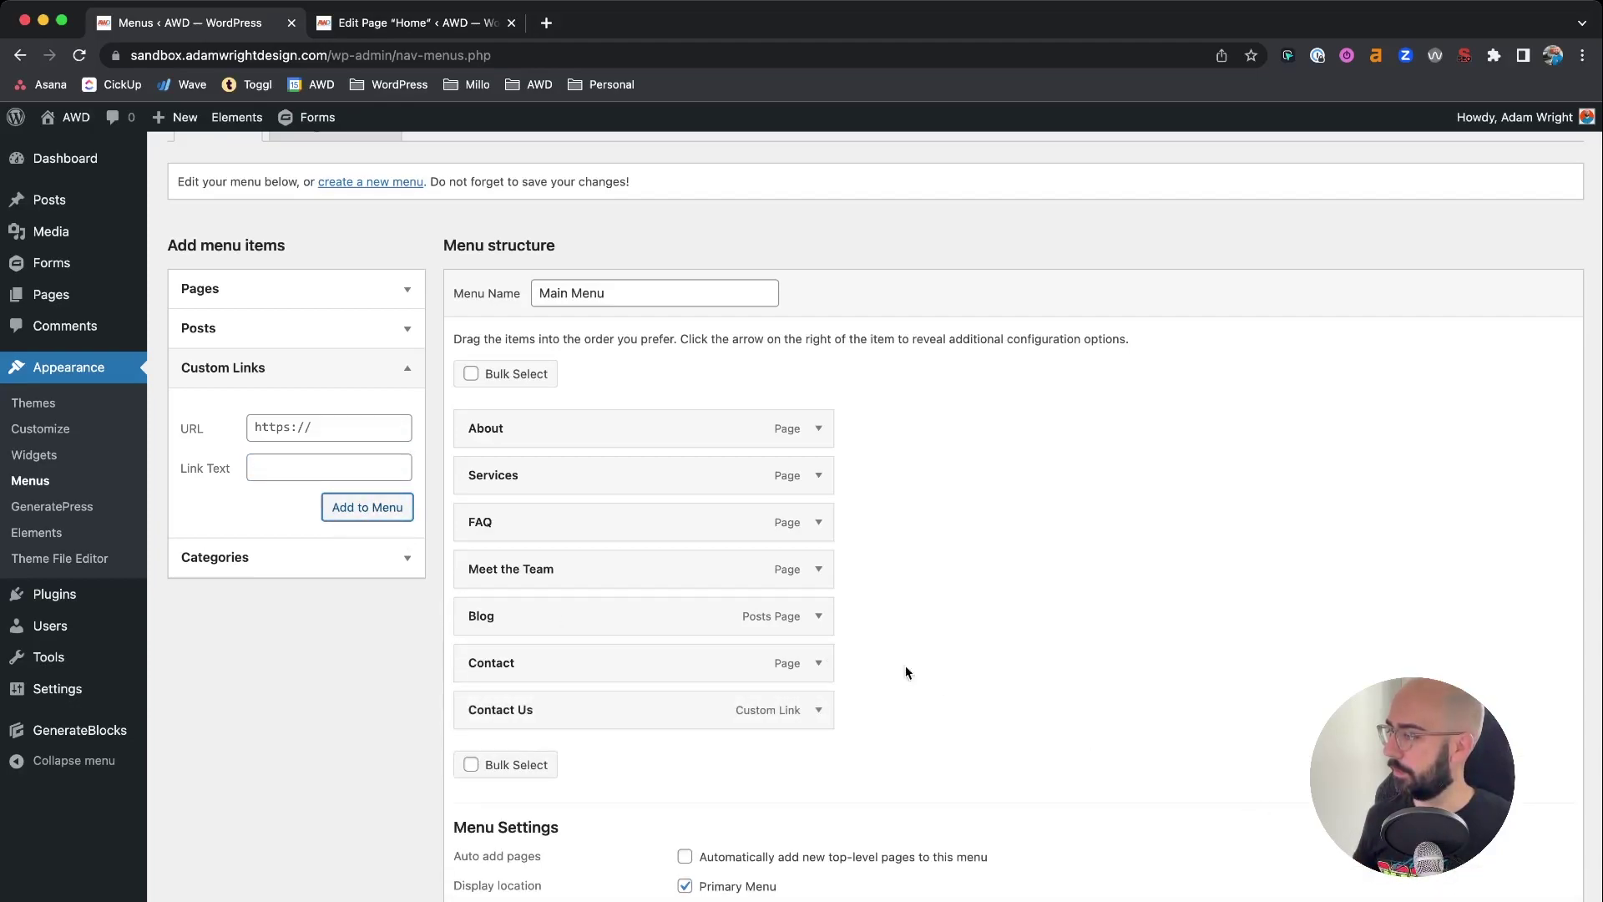
# Step: Move Contact Us just above Contact and save Main Menu
pyautogui.moveTo(651, 717); pyautogui.dragTo(656, 676)
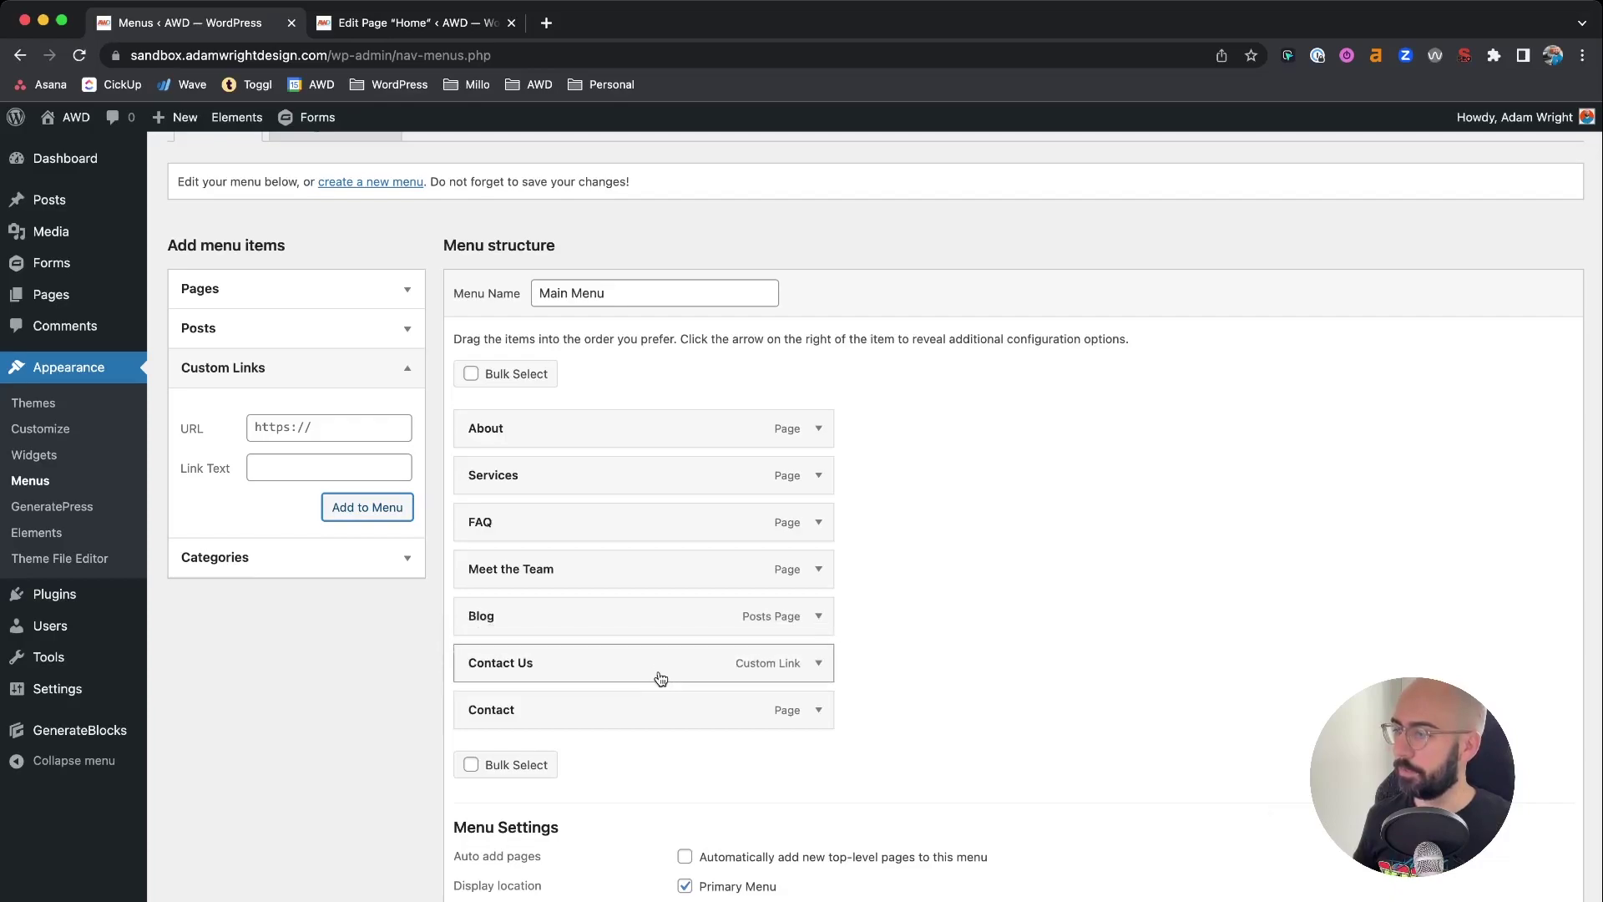
pyautogui.scroll(-1, 1169, 752)
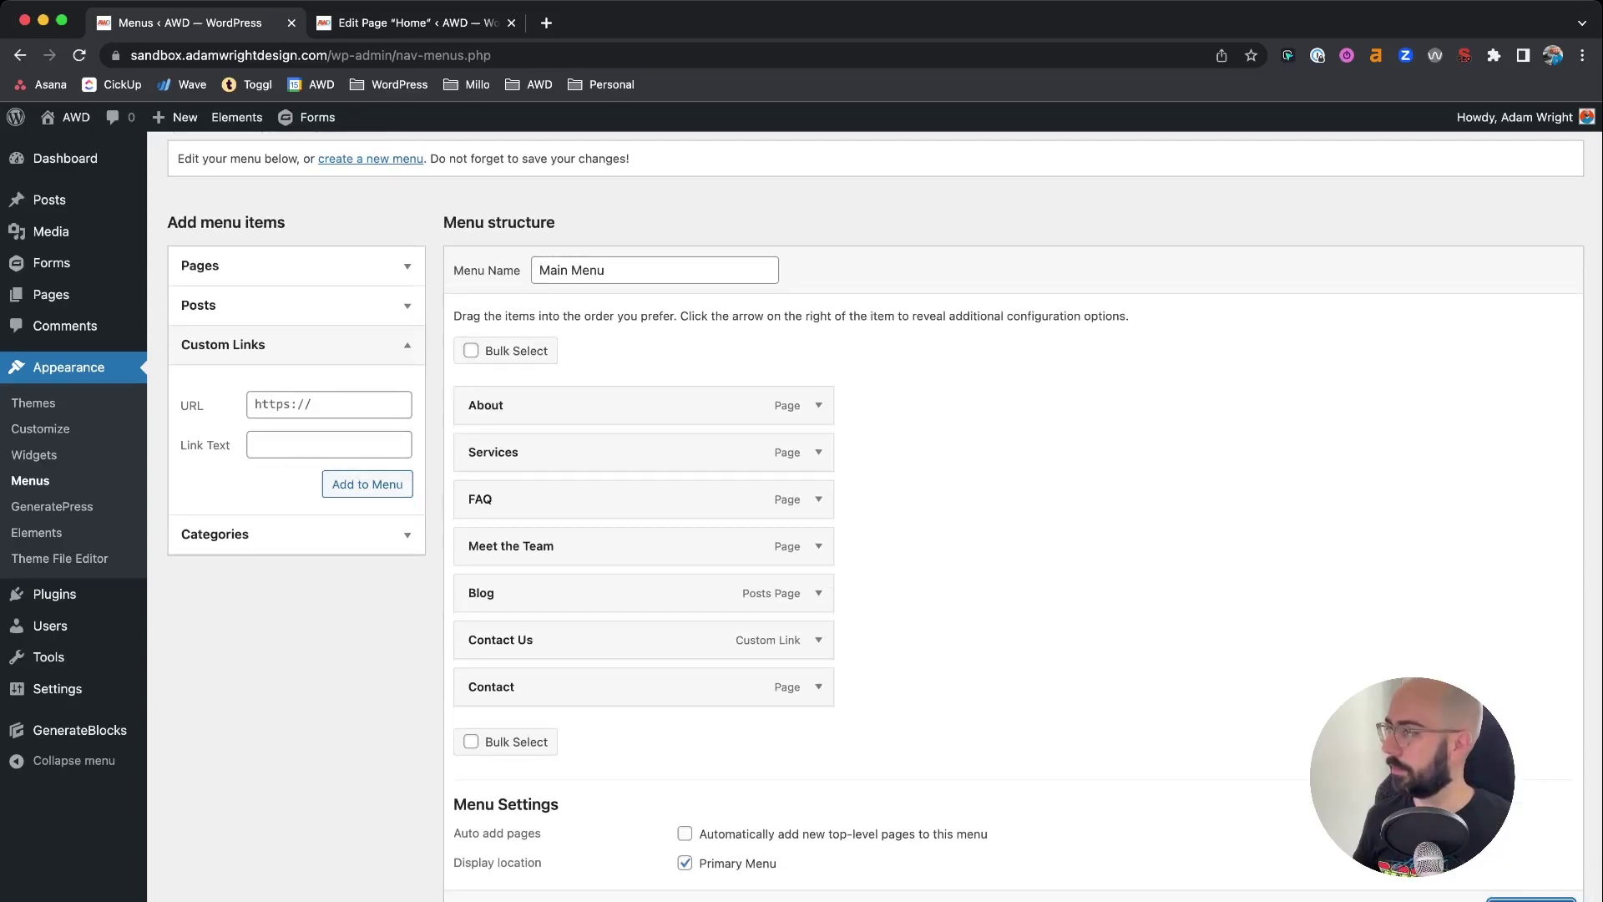
pyautogui.click(1507, 898)
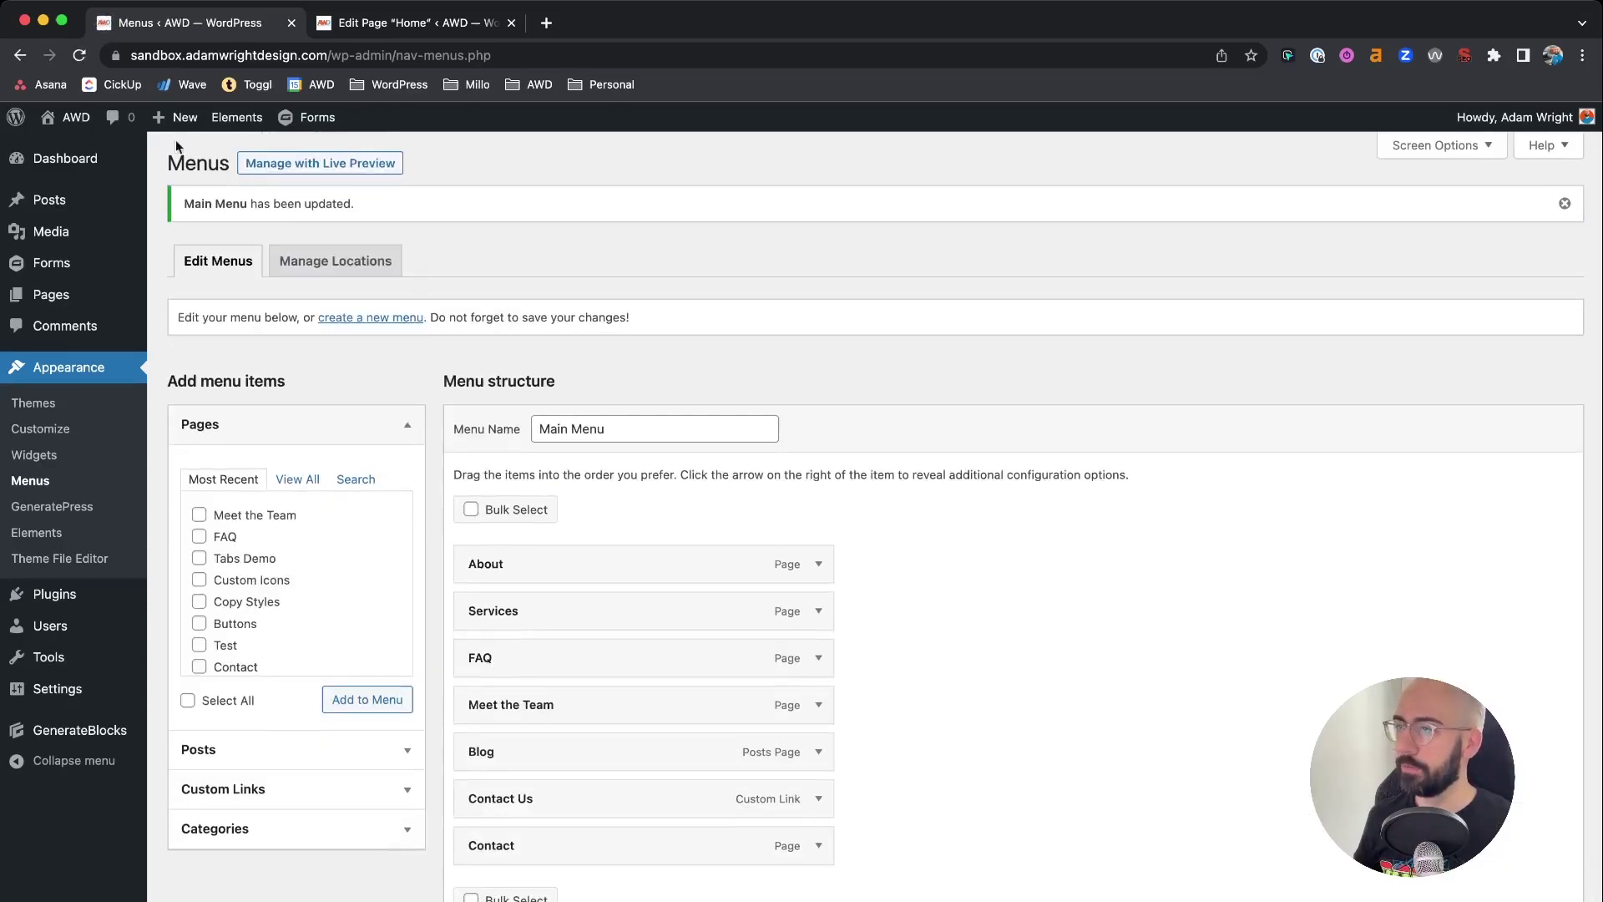
# Step: Visit the live site and follow the new Contact Us menu link to the contact form
pyautogui.click(65, 118)
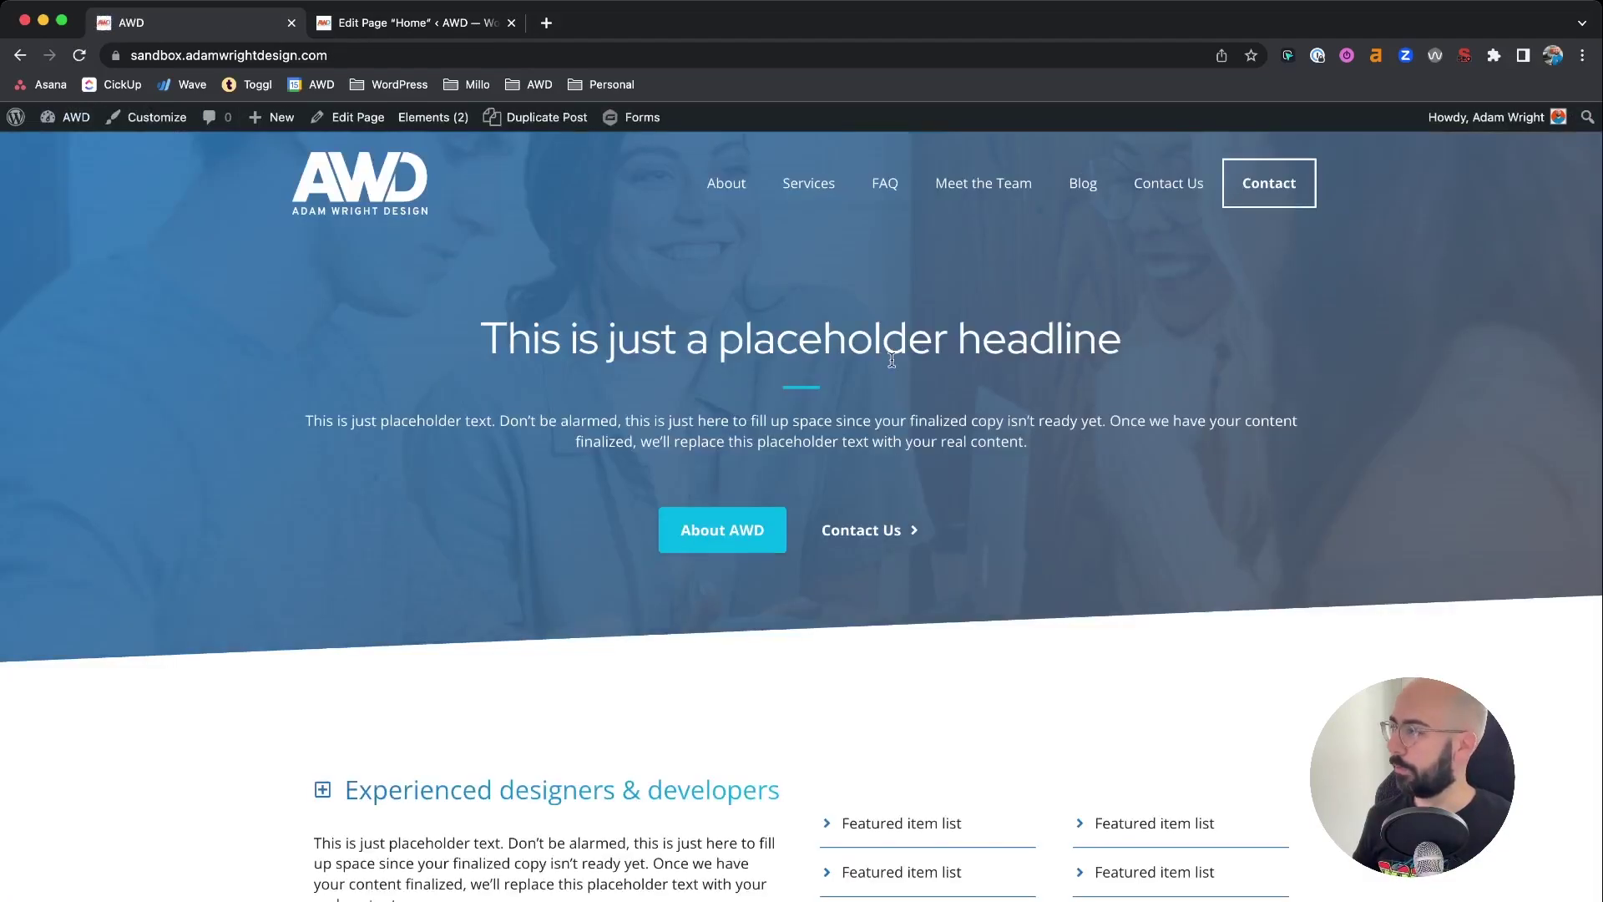
pyautogui.click(1177, 190)
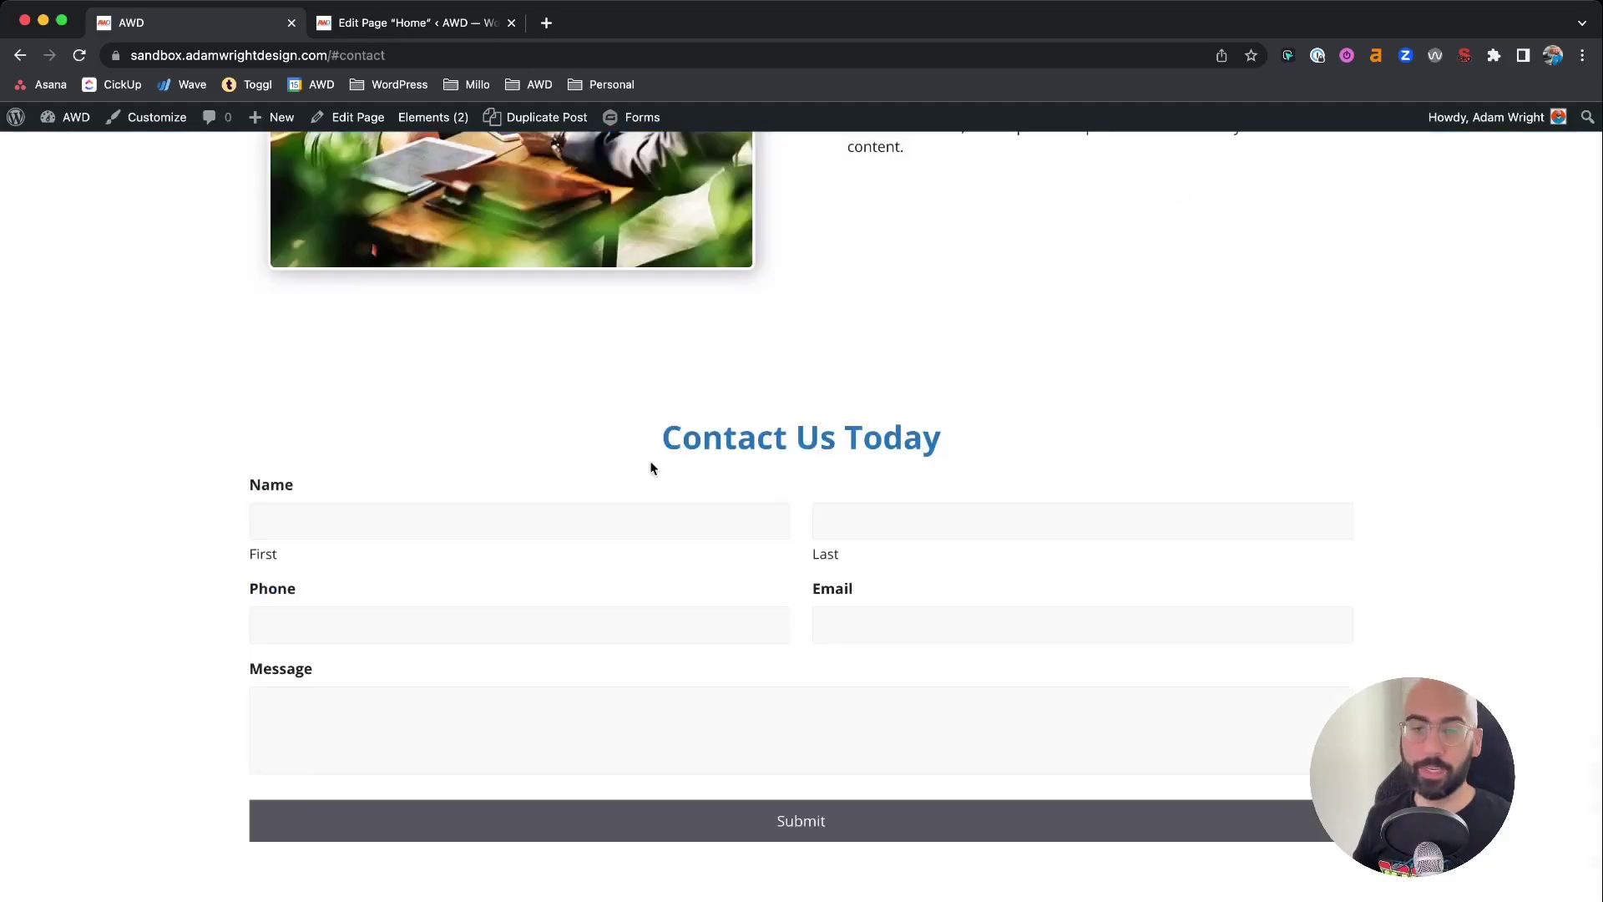
pyautogui.scroll(20, 652, 467)
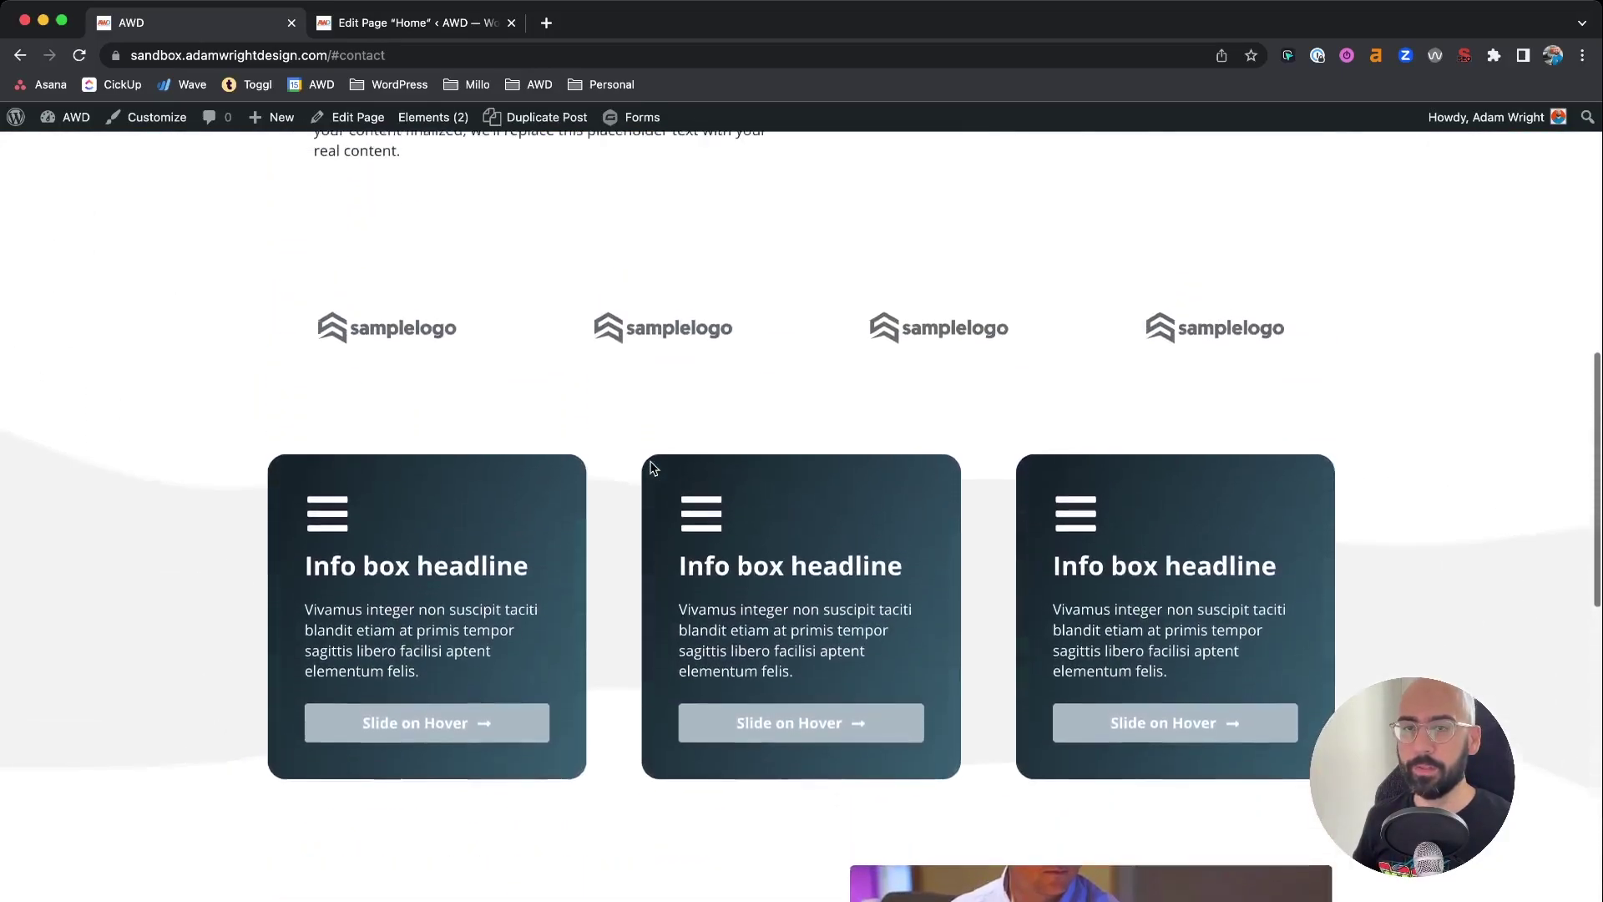